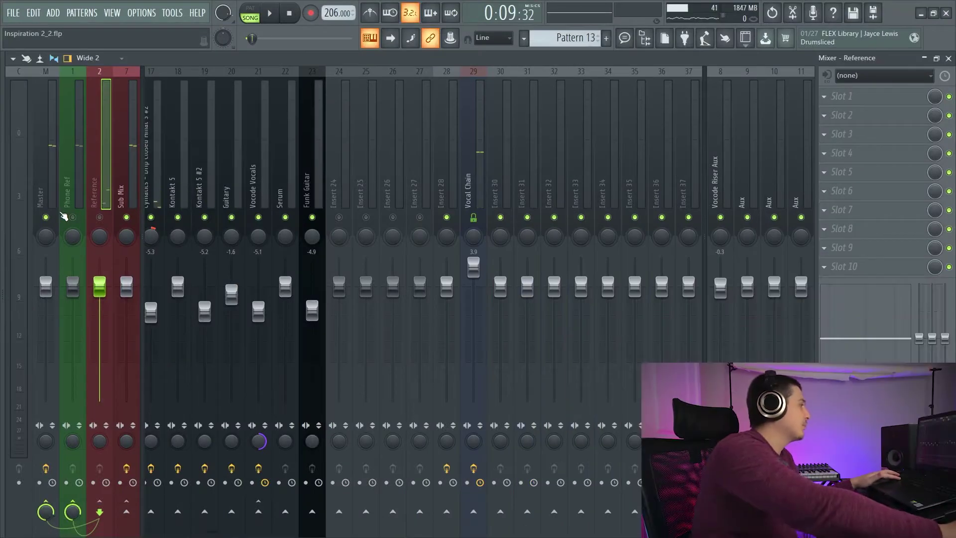
# Play the song to hear the mix and stop playback.
pyautogui.press('space')
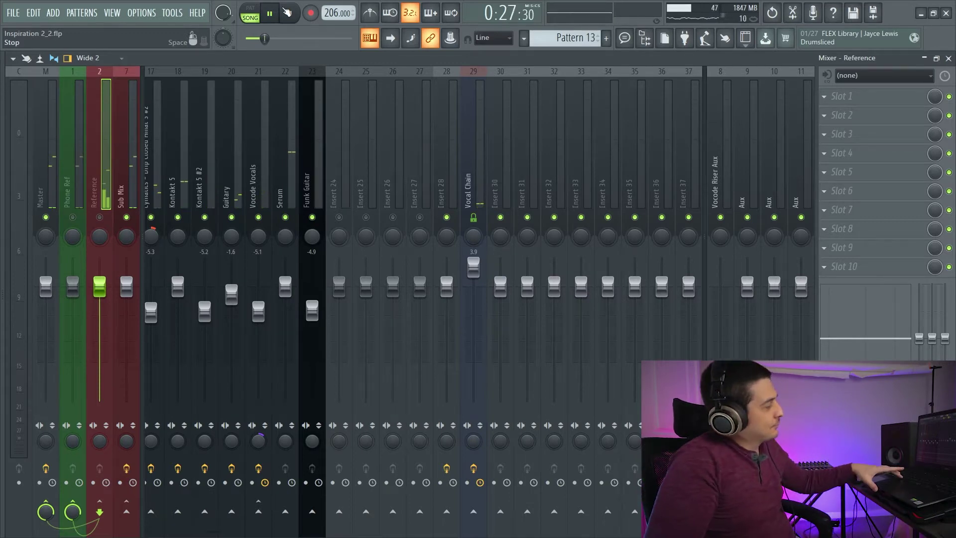
pyautogui.click(287, 13)
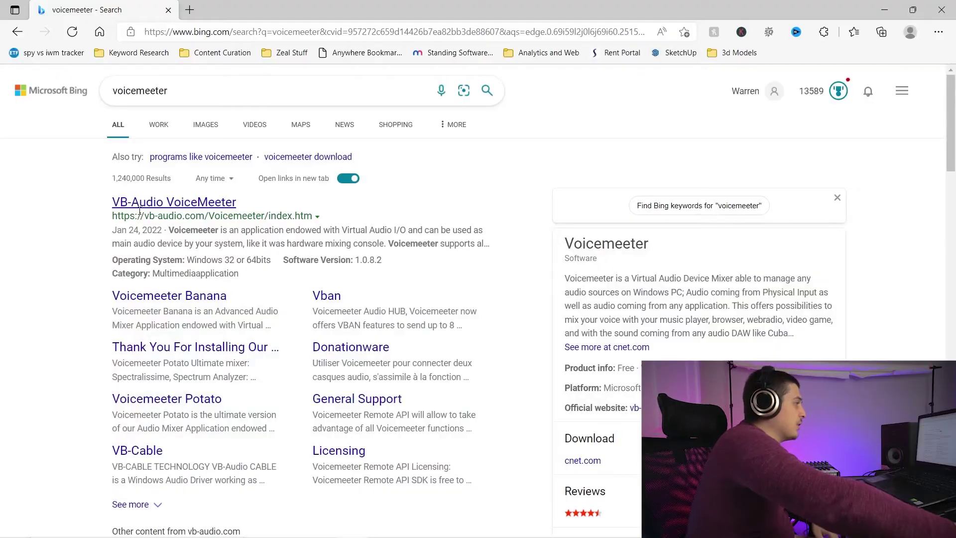
# In the web browser, open the VB-Audio VoiceMeeter site from the search results and view the Voicemeeter, Banana and Potato pages.
pyautogui.click(172, 203)
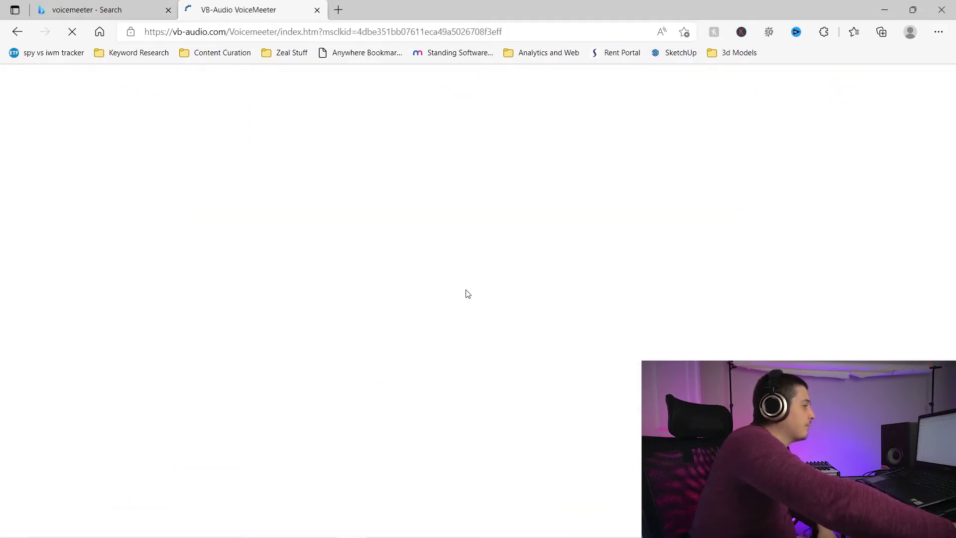
pyautogui.scroll(-5, 416, 217)
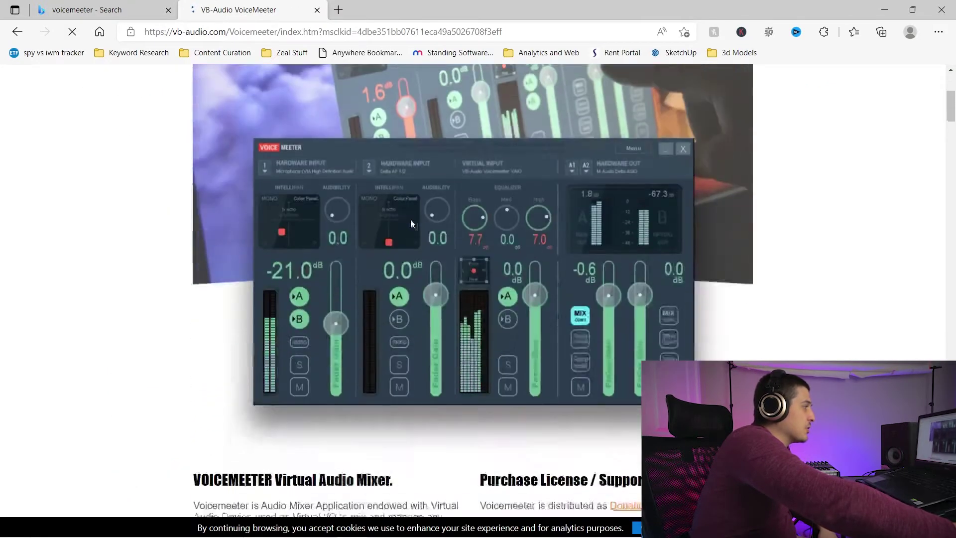
pyautogui.scroll(5, 411, 223)
pyautogui.click(423, 170)
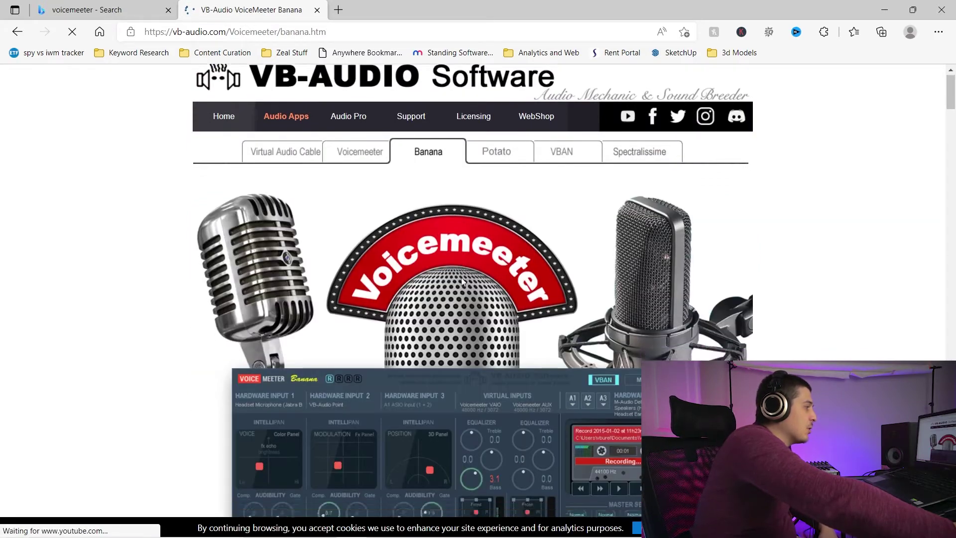
pyautogui.scroll(-2, 459, 268)
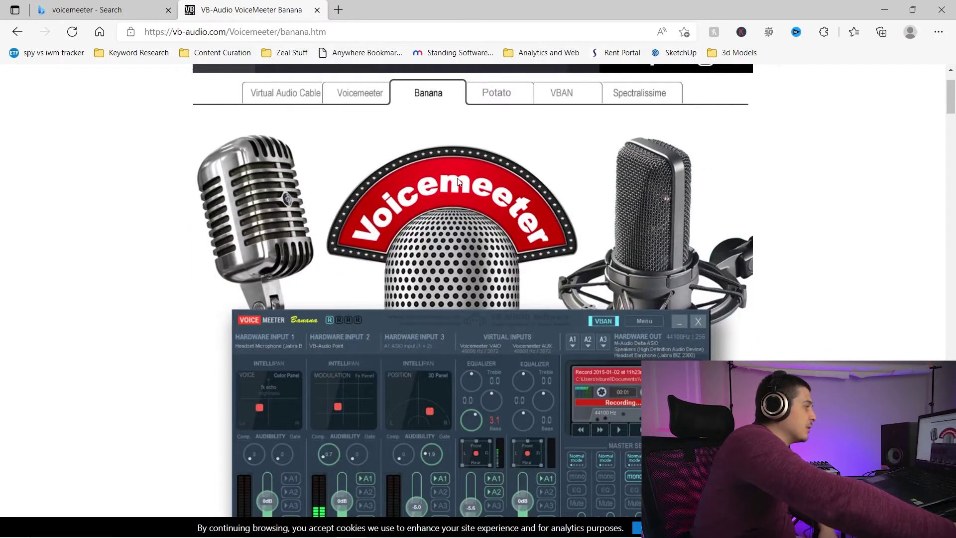
pyautogui.scroll(4, 468, 177)
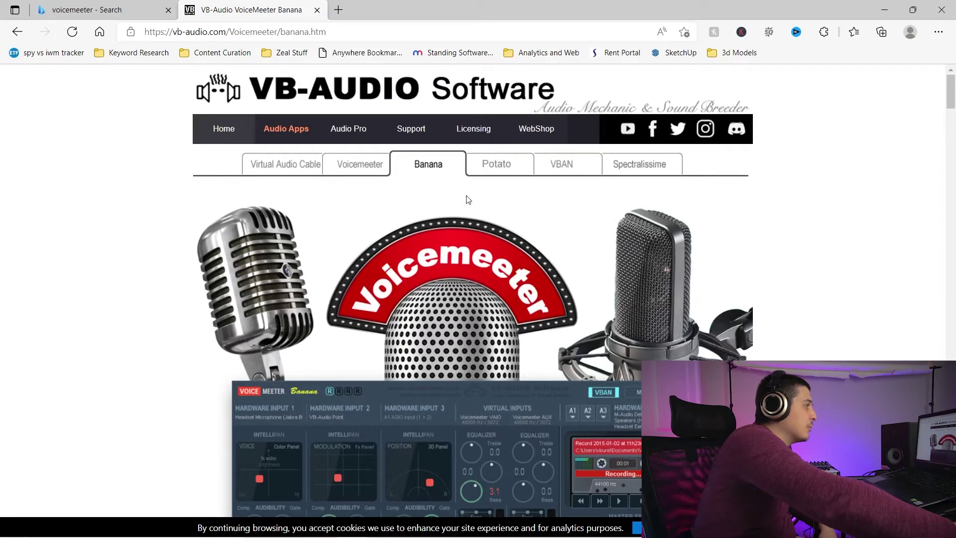
pyautogui.click(491, 171)
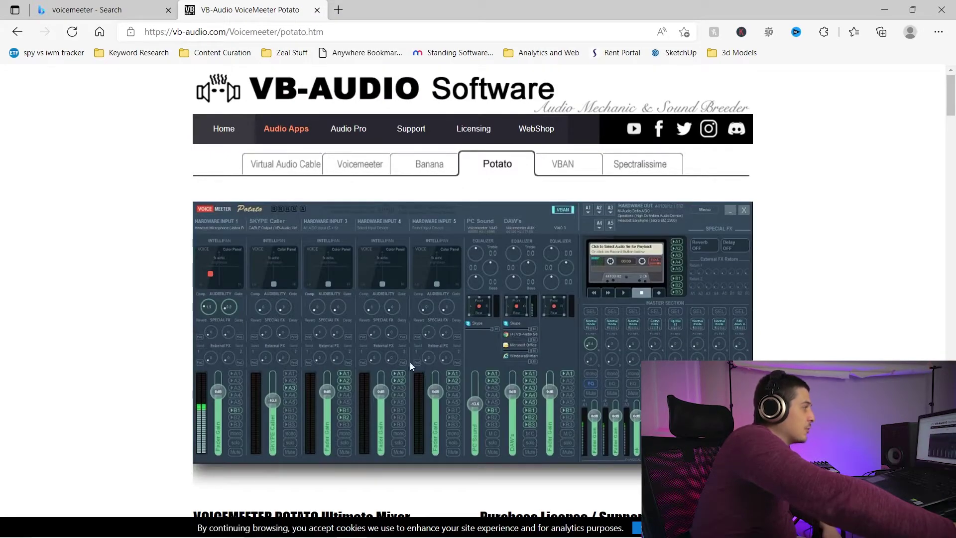
# View the VBAN page and the Virtual Audio Cable page with the VB-CABLE driver downloads.
pyautogui.click(562, 165)
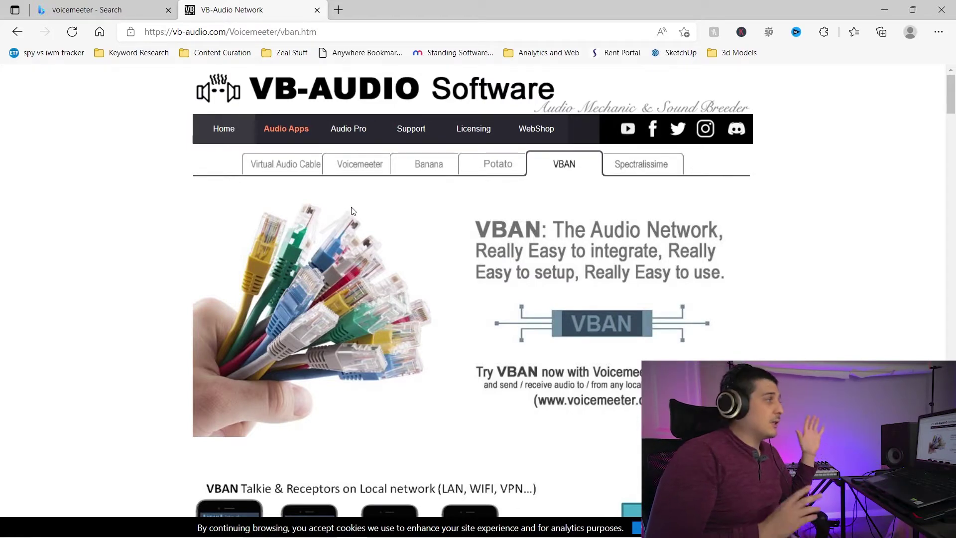
pyautogui.click(272, 165)
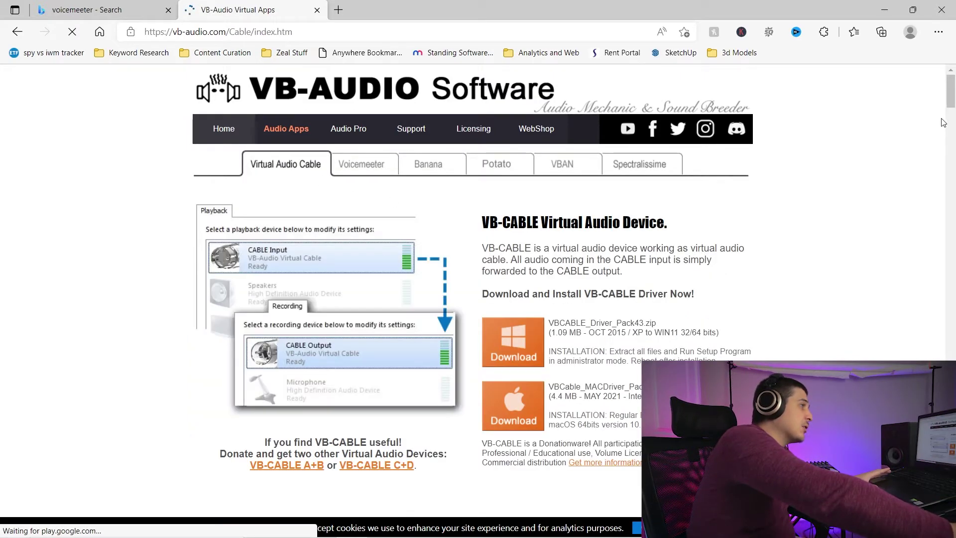
pyautogui.moveTo(951, 99)
pyautogui.mouseDown()
pyautogui.moveTo(951, 110)
pyautogui.moveTo(951, 91)
pyautogui.mouseUp()
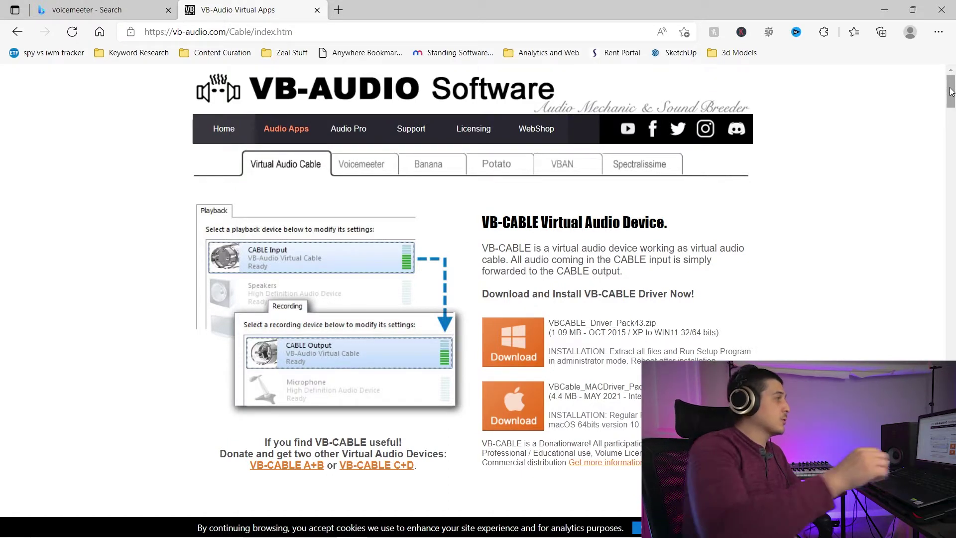
pyautogui.moveTo(951, 91); pyautogui.dragTo(939, 61)
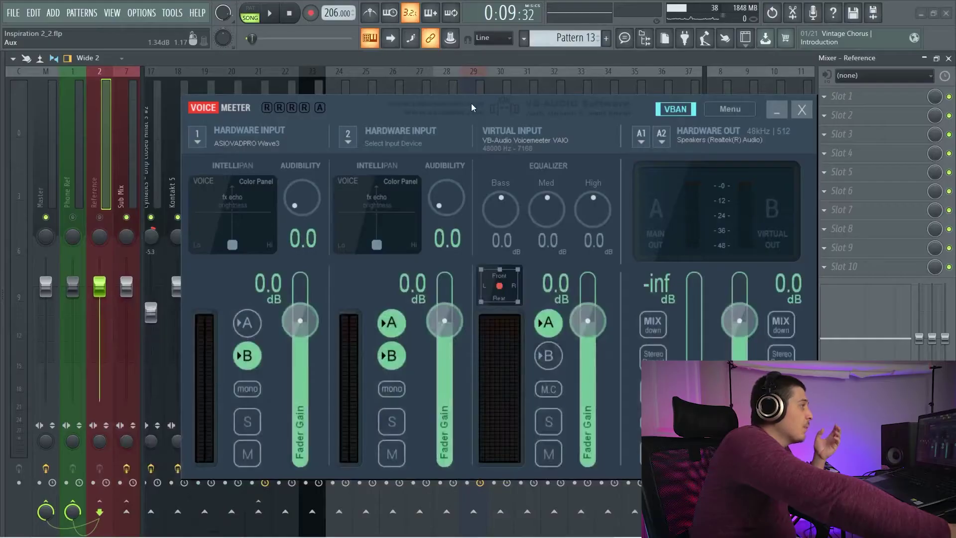
# In the Voicemeeter mixer, check the device list of hardware input 2 and close it without choosing a device.
pyautogui.moveTo(472, 107); pyautogui.dragTo(485, 95)
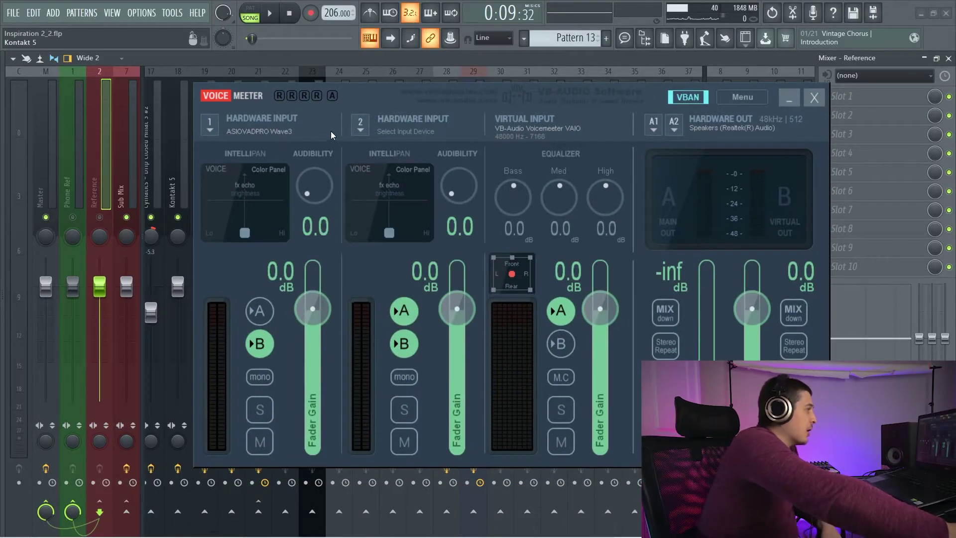
pyautogui.click(361, 128)
pyautogui.click(435, 111)
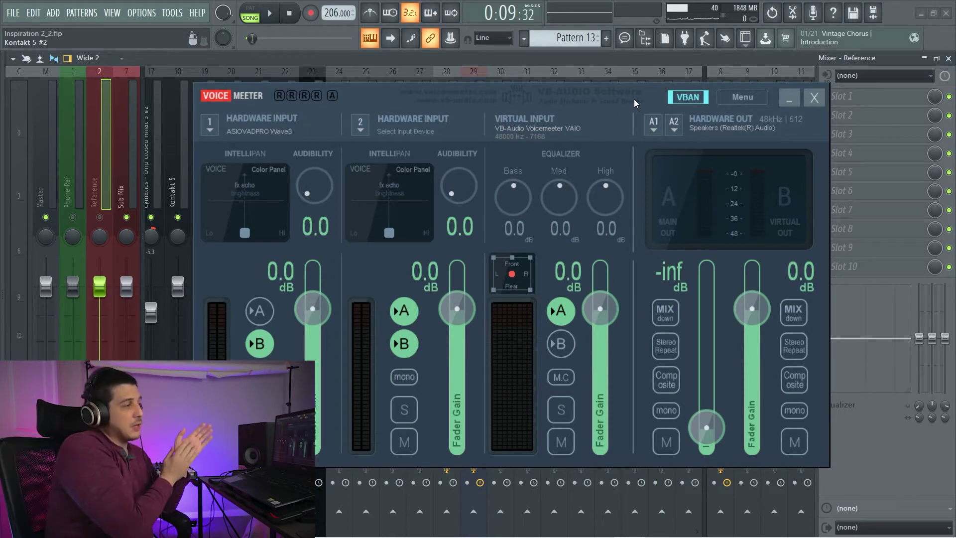
pyautogui.moveTo(635, 100); pyautogui.dragTo(612, 107)
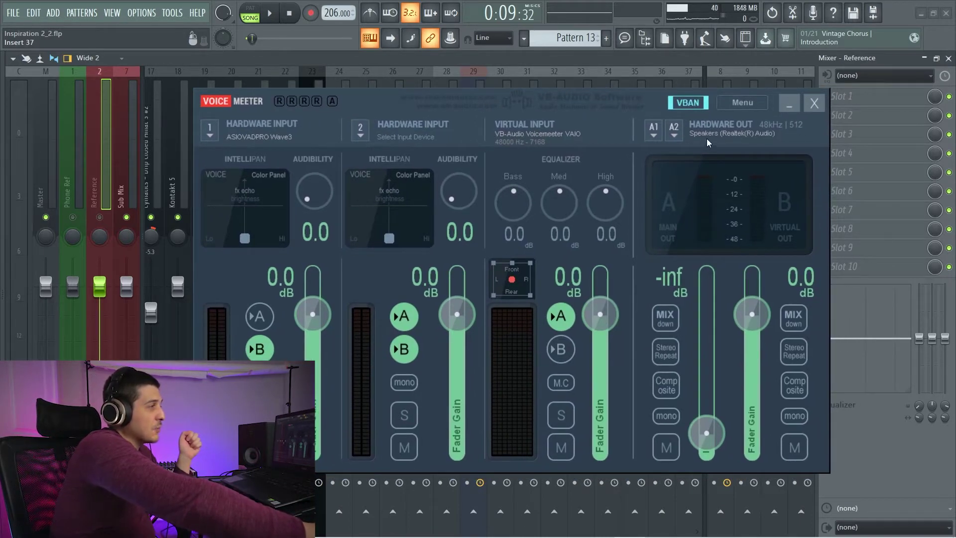
pyautogui.moveTo(557, 142); pyautogui.dragTo(526, 145)
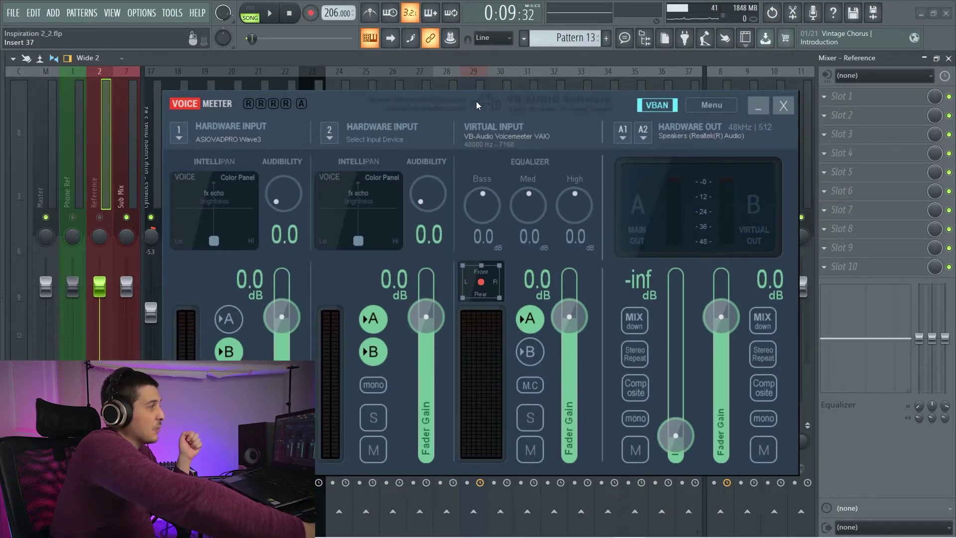
pyautogui.moveTo(476, 104); pyautogui.dragTo(485, 96)
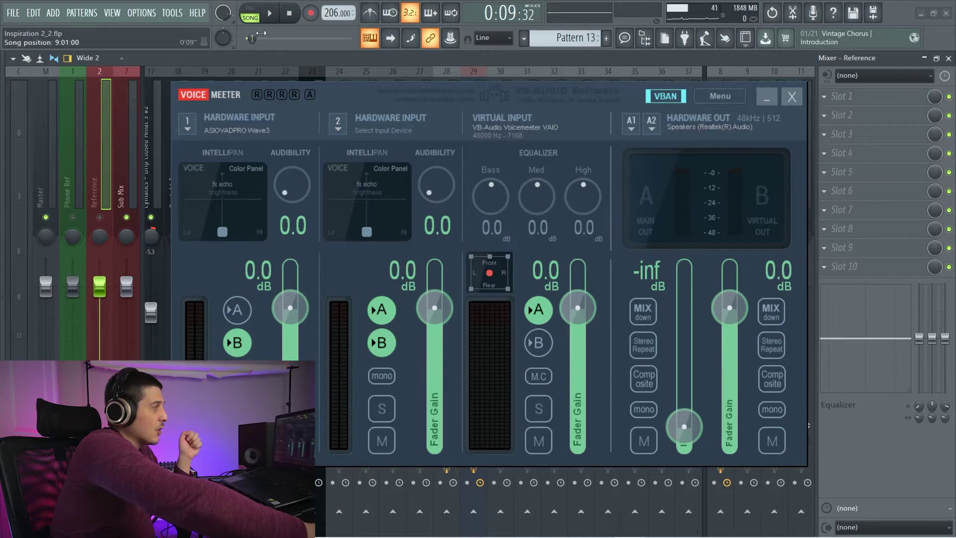
pyautogui.moveTo(449, 90); pyautogui.dragTo(396, 82)
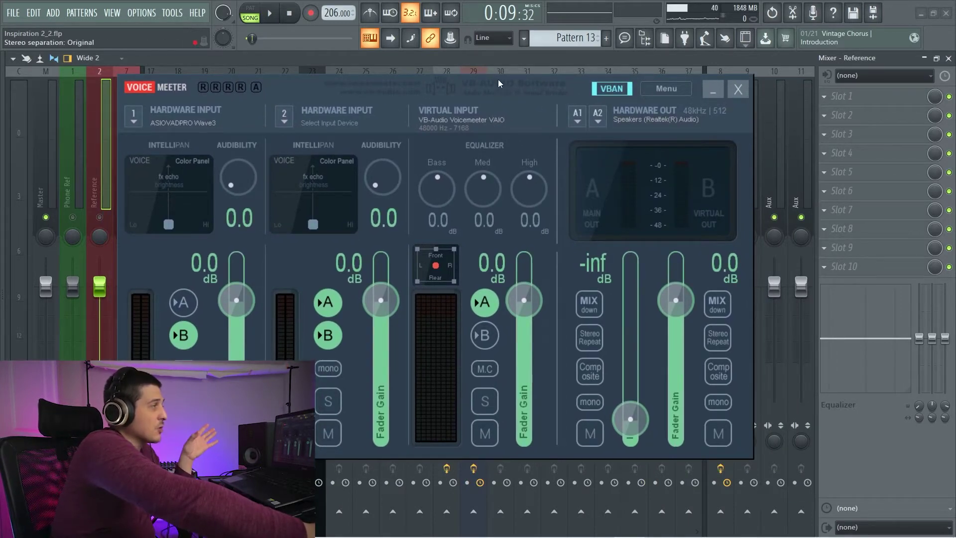
pyautogui.moveTo(499, 84); pyautogui.dragTo(593, 102)
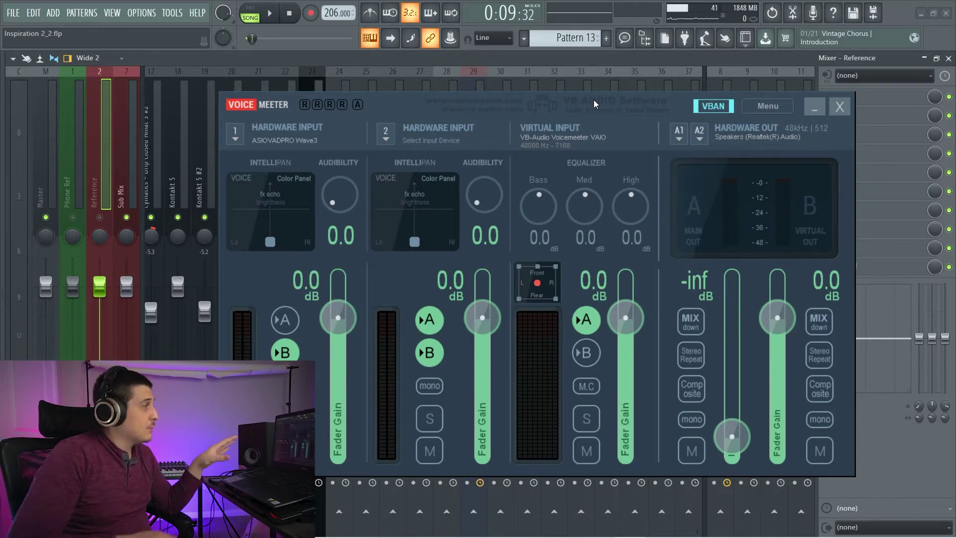
pyautogui.moveTo(594, 100); pyautogui.dragTo(577, 96)
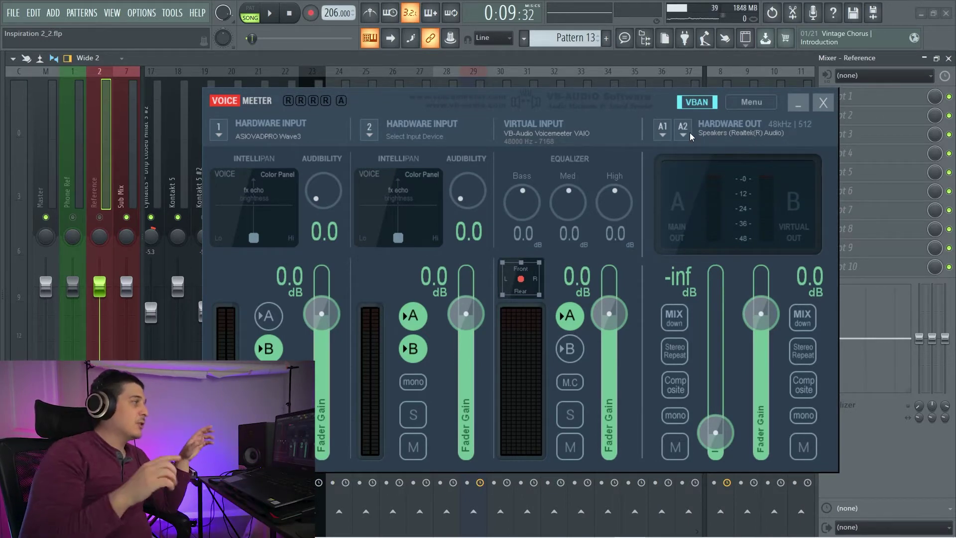
pyautogui.moveTo(623, 108); pyautogui.dragTo(617, 106)
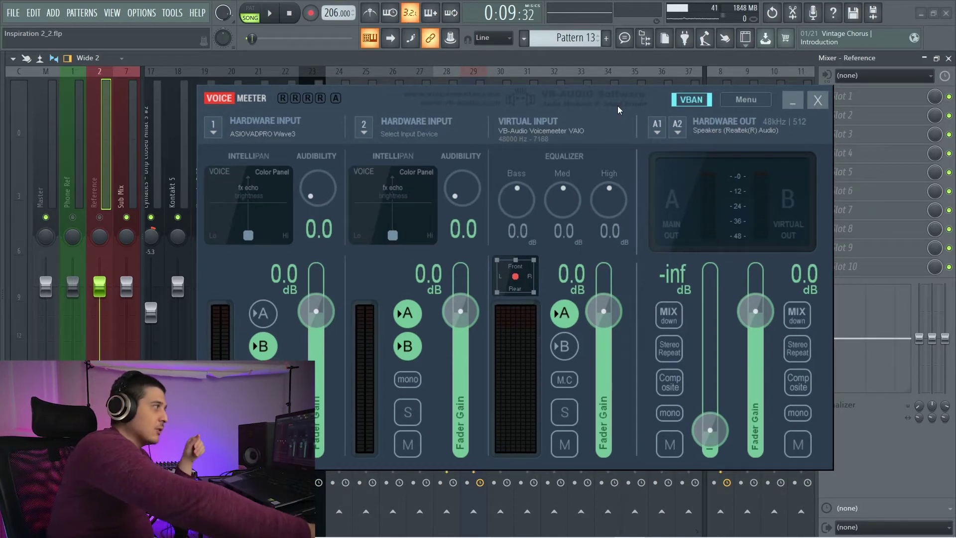
pyautogui.moveTo(614, 100); pyautogui.dragTo(628, 97)
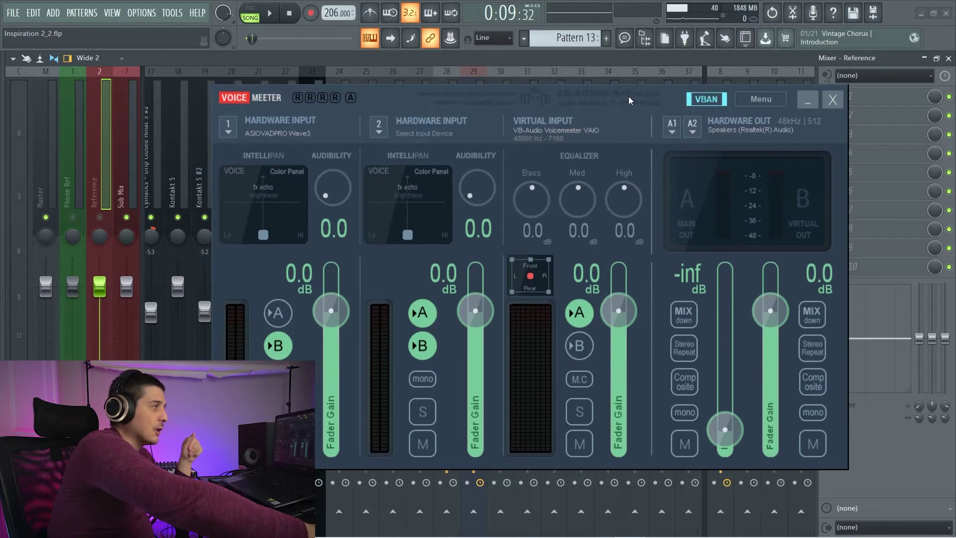
pyautogui.moveTo(534, 99); pyautogui.dragTo(511, 99)
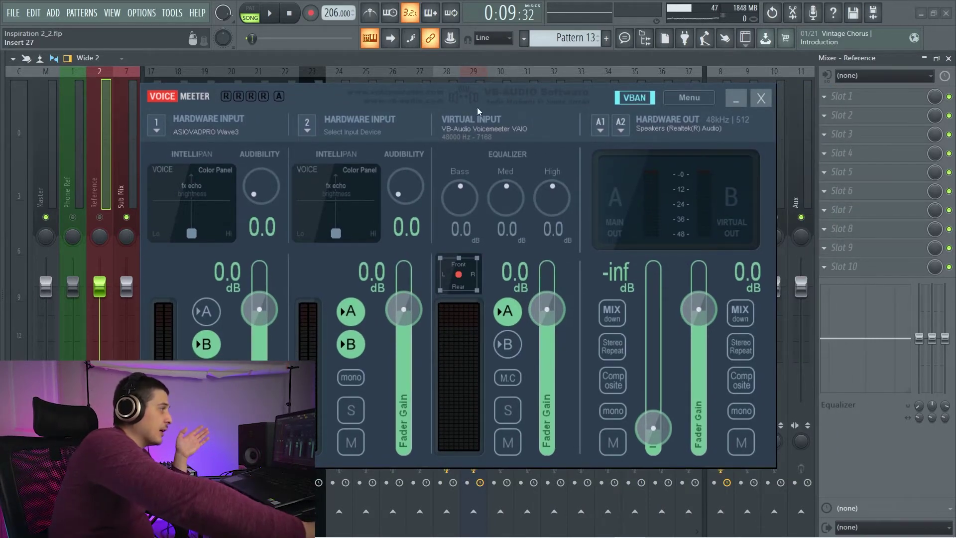
pyautogui.moveTo(478, 111); pyautogui.dragTo(463, 92)
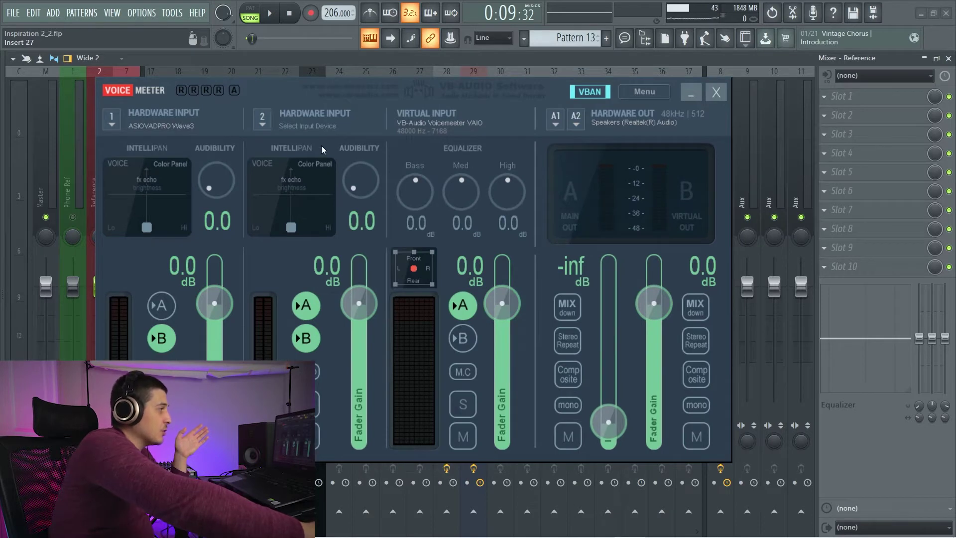
pyautogui.moveTo(297, 94); pyautogui.dragTo(315, 94)
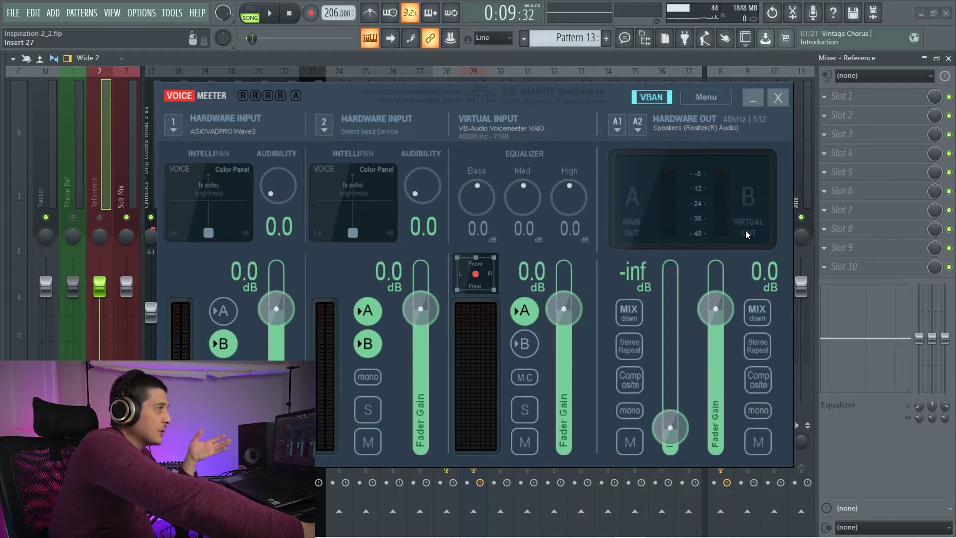
# Examine the available devices for Voicemeeter hardware outputs A1 and A2 and leave the selection as it is.
pyautogui.click(622, 128)
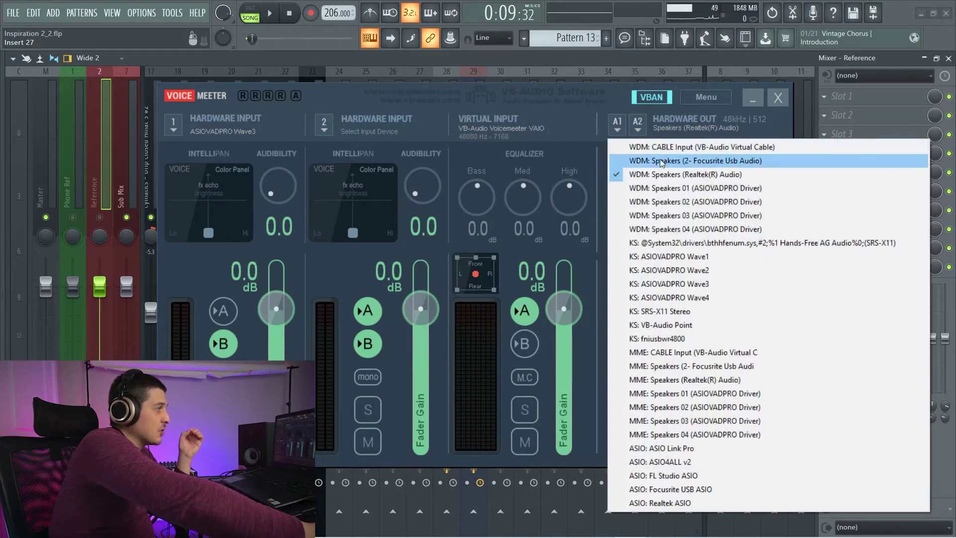
pyautogui.click(637, 127)
pyautogui.click(638, 128)
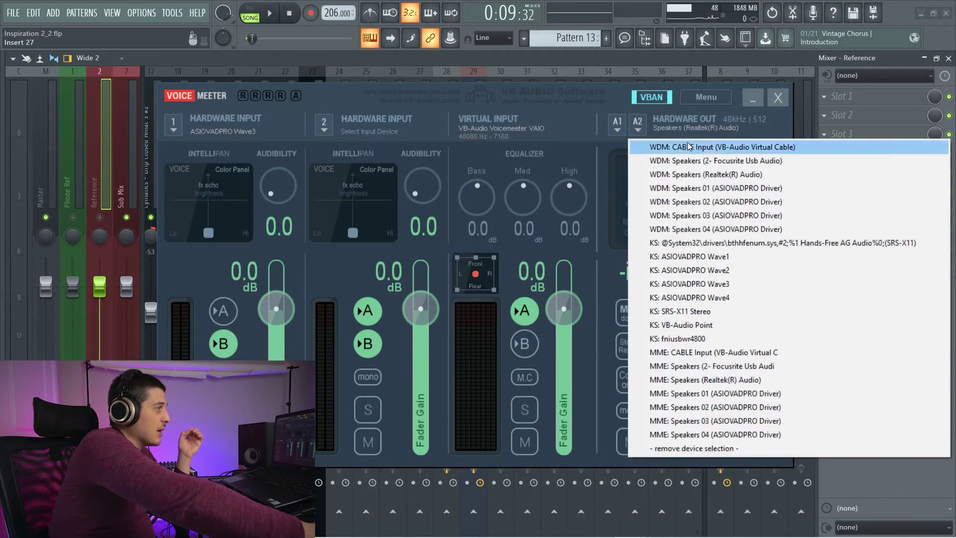
pyautogui.click(668, 124)
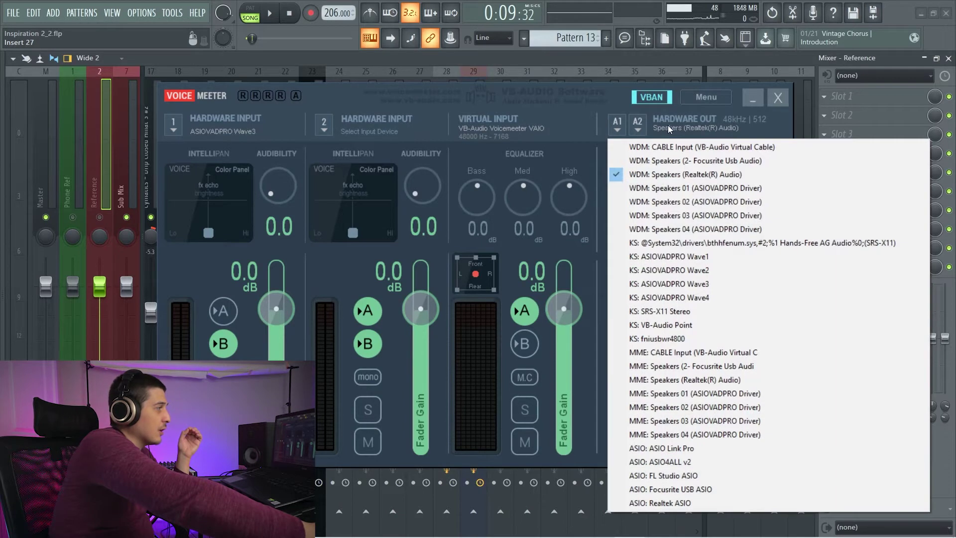
pyautogui.click(588, 95)
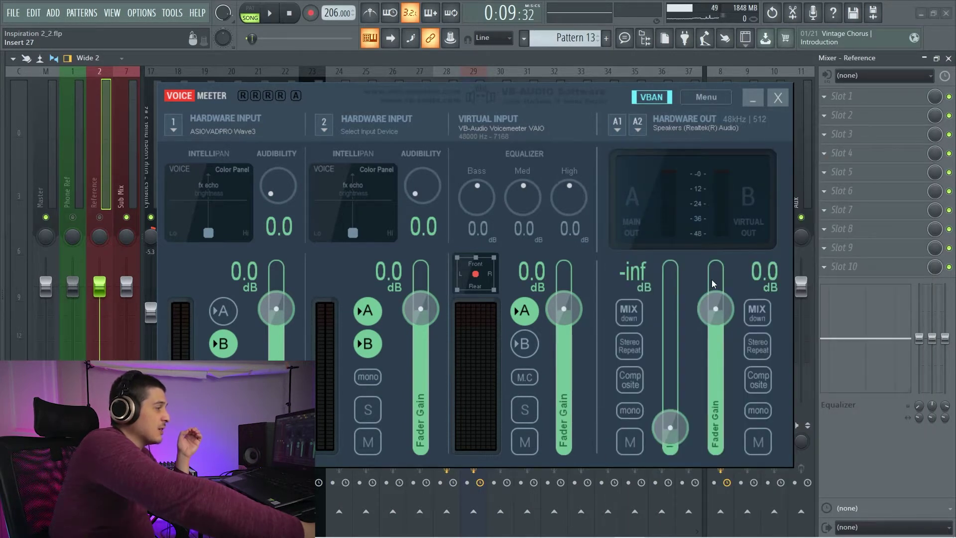
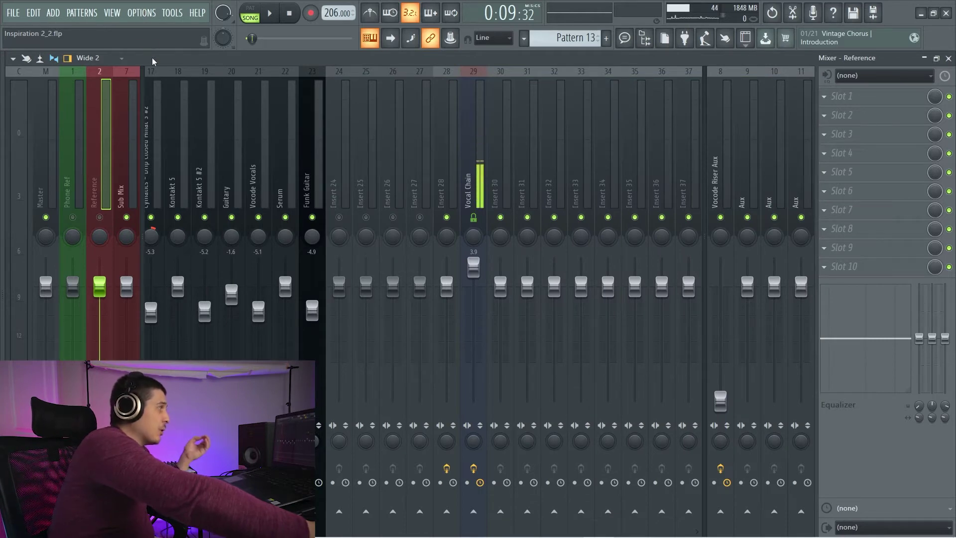
# In FL Studio, examine the ASIO output and input channel lists of the Reference mixer track without assigning one.
pyautogui.click(886, 527)
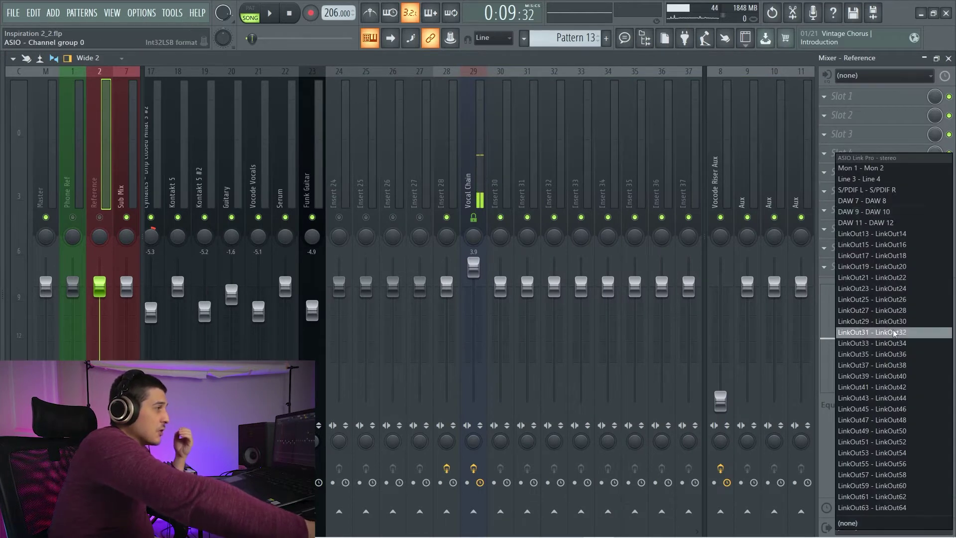
pyautogui.click(876, 75)
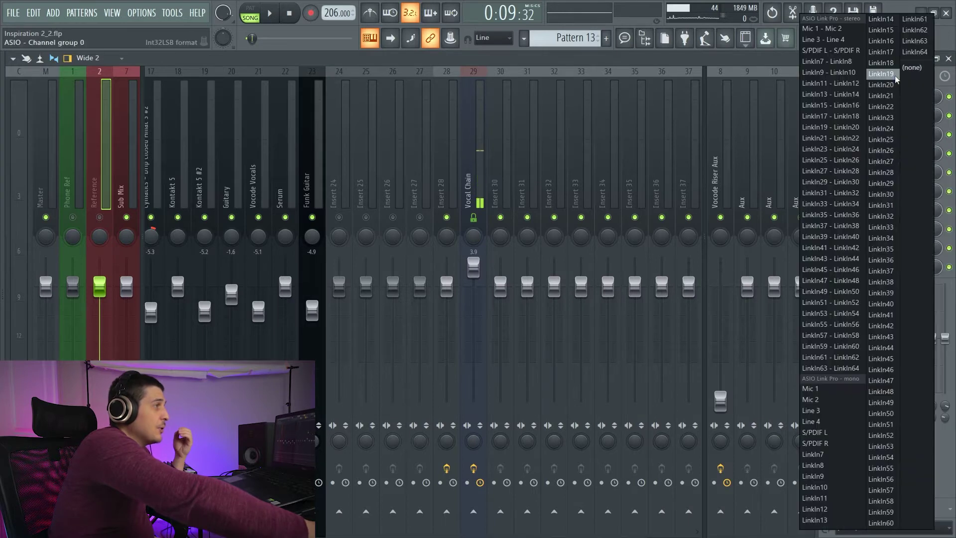
pyautogui.click(752, 54)
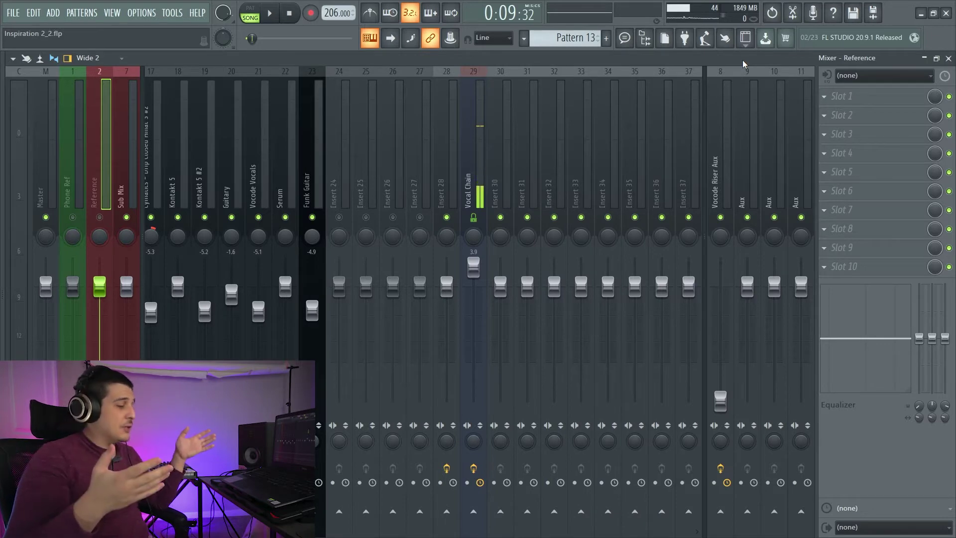
# In the FL Studio audio settings, examine the list of available DirectSound and ASIO devices and keep ASIO Link Pro selected.
pyautogui.click(141, 12)
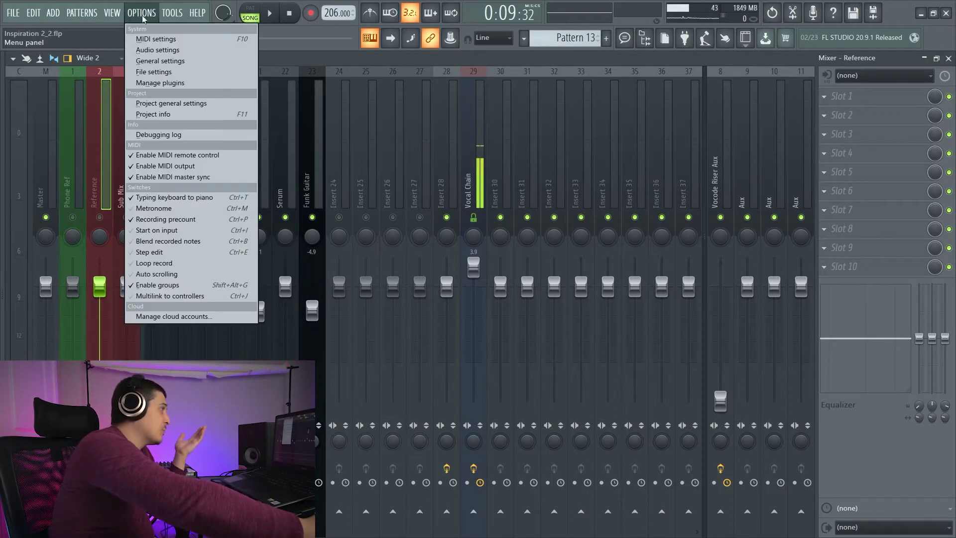
pyautogui.click(164, 55)
pyautogui.click(366, 73)
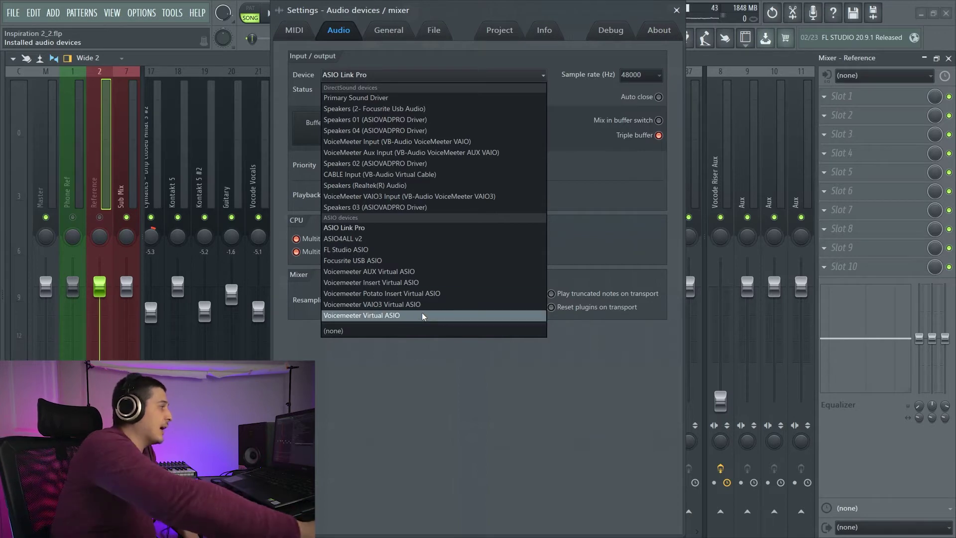
pyautogui.click(606, 201)
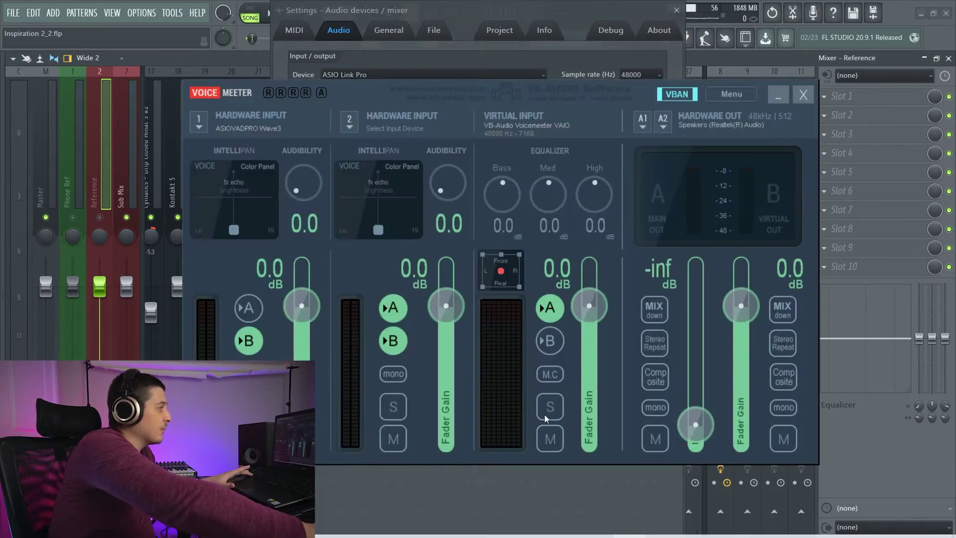
# View the Voicemeeter mixer's hardware output section, and return to FL Studio and close its audio settings.
pyautogui.moveTo(431, 99); pyautogui.dragTo(405, 82)
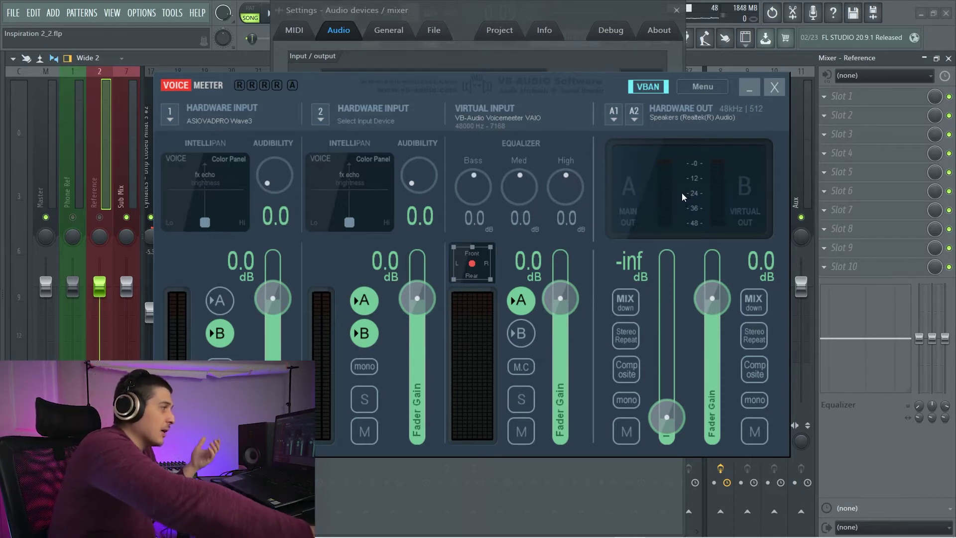
pyautogui.moveTo(610, 83); pyautogui.dragTo(578, 132)
pyautogui.hotkey('alt', 'Tab')
pyautogui.press('Escape')
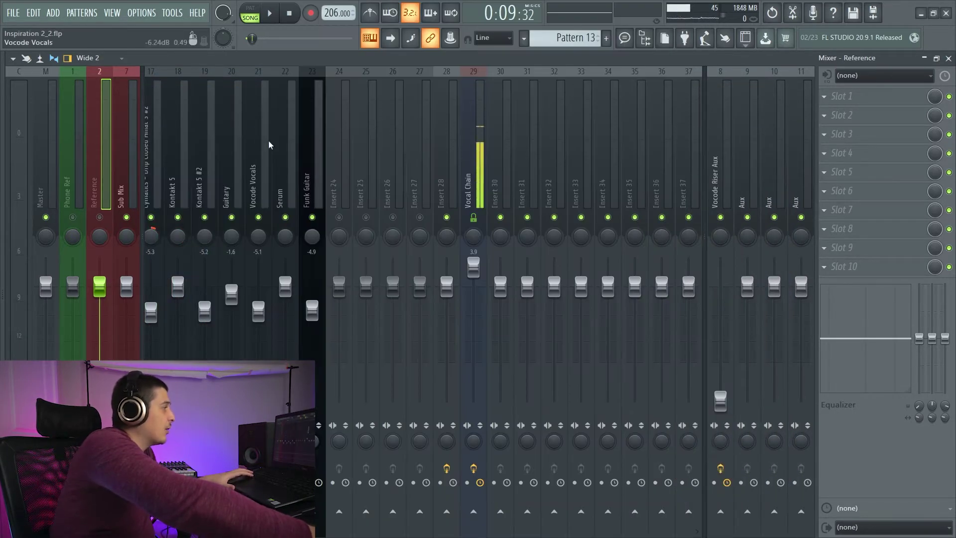
# Open the ASIO Link Pro window and examine how the ASIO Driver Out Mix channels connect to the ASIOVADPRO Mix Out channels.
pyautogui.hotkey('alt', 'F8')
pyautogui.hotkey('alt', 'F8')
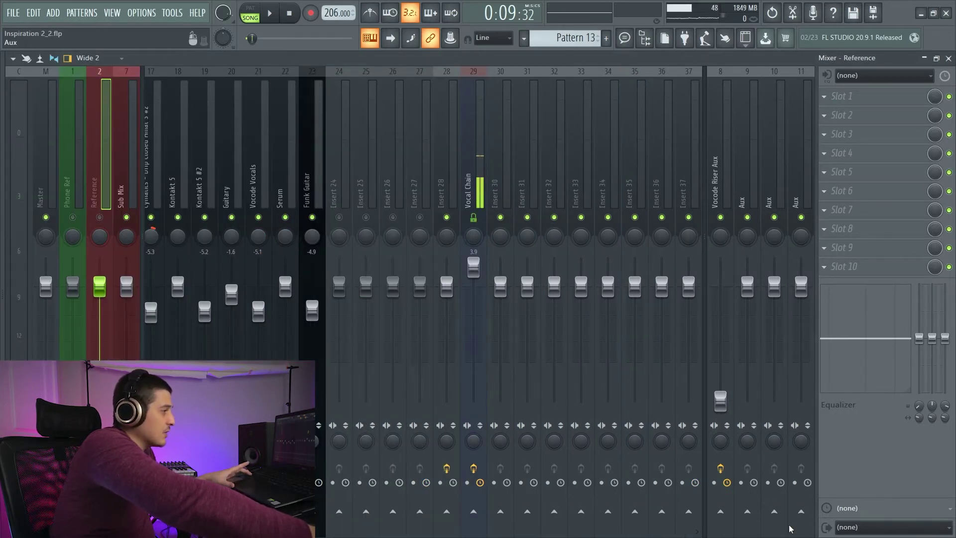
pyautogui.click(769, 528)
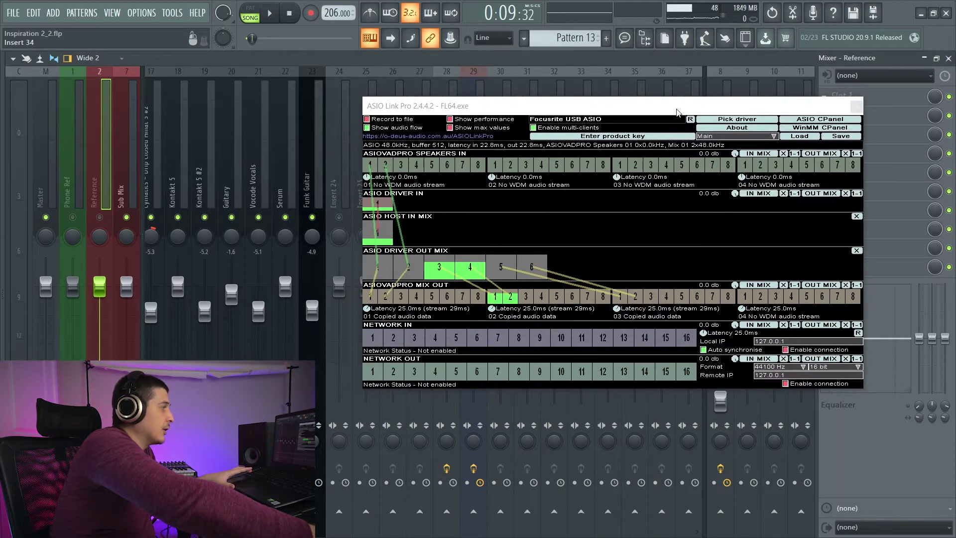
pyautogui.moveTo(433, 104); pyautogui.dragTo(414, 103)
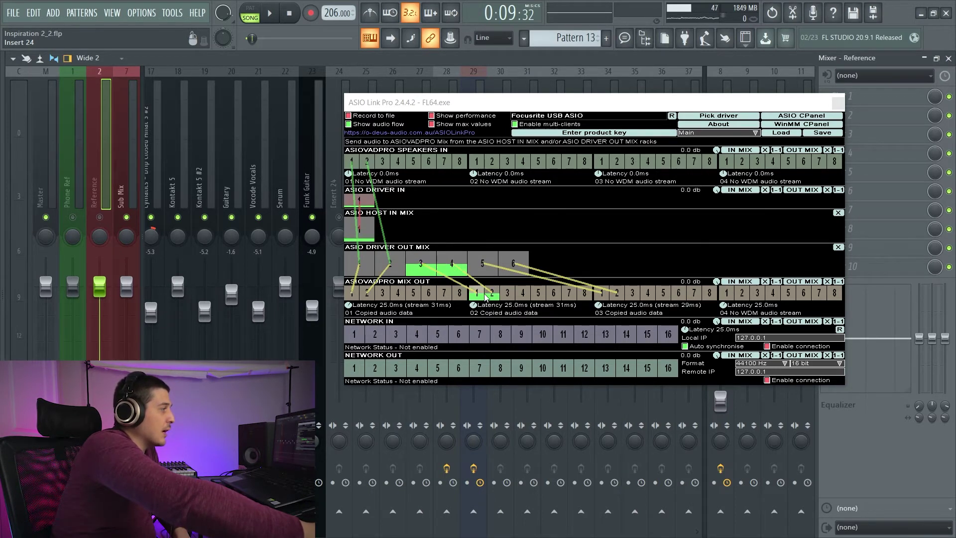
pyautogui.moveTo(549, 102); pyautogui.dragTo(309, 173)
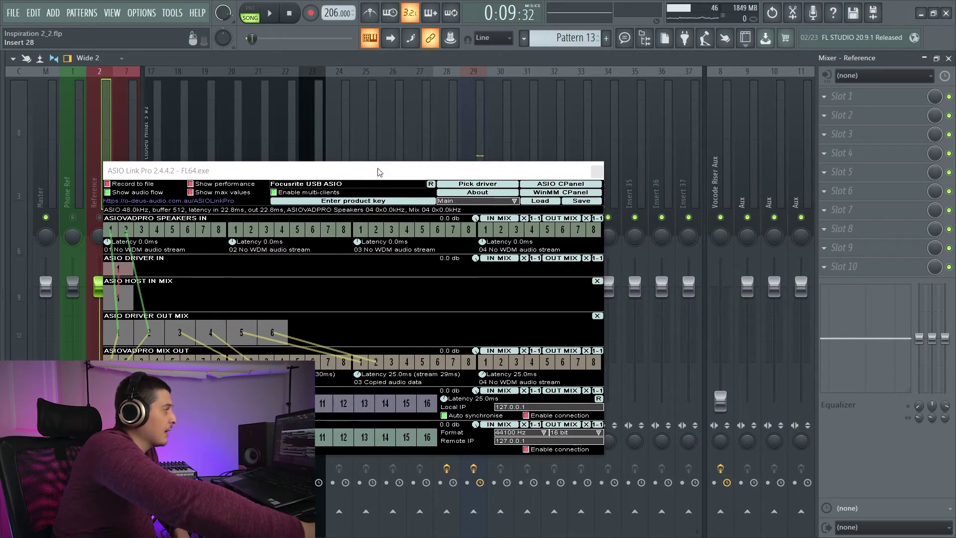
pyautogui.moveTo(380, 166); pyautogui.dragTo(473, 132)
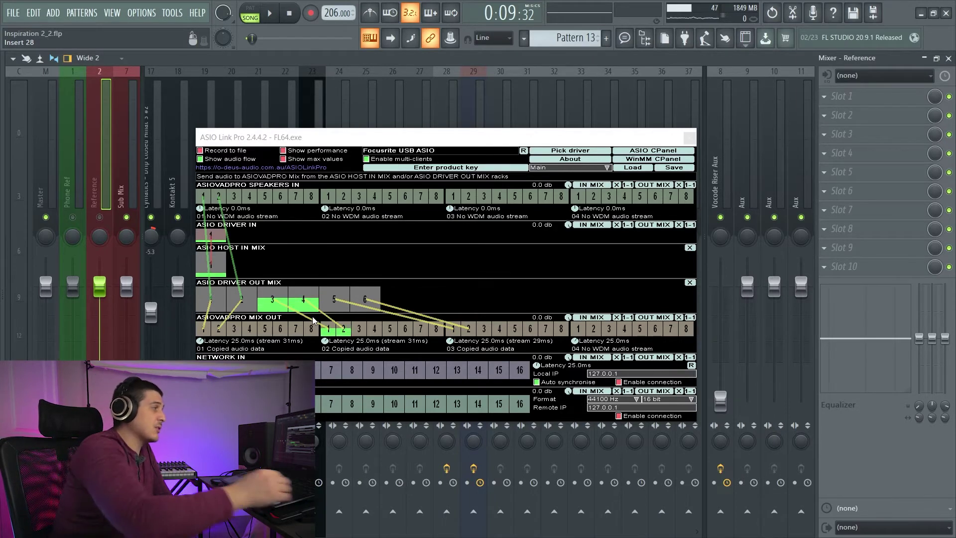
pyautogui.moveTo(408, 135); pyautogui.dragTo(425, 146)
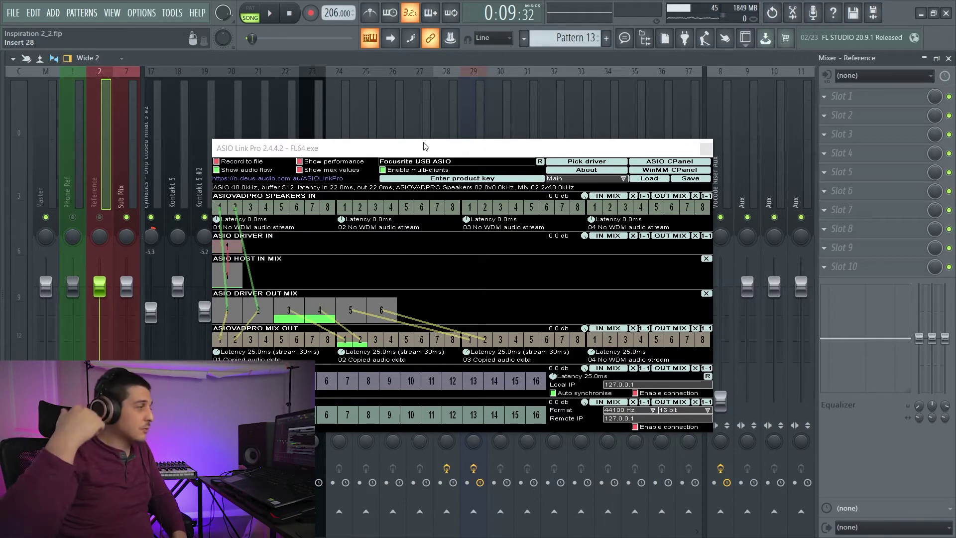
# Play the song briefly to watch its signal flow through the ASIO Link Pro channels, and stop playback.
pyautogui.moveTo(423, 146); pyautogui.dragTo(403, 136)
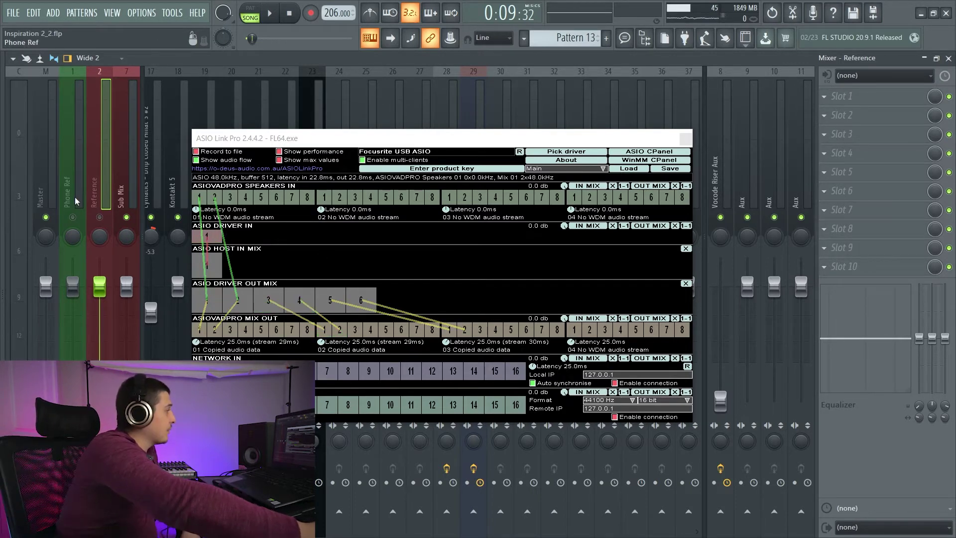
pyautogui.click(273, 13)
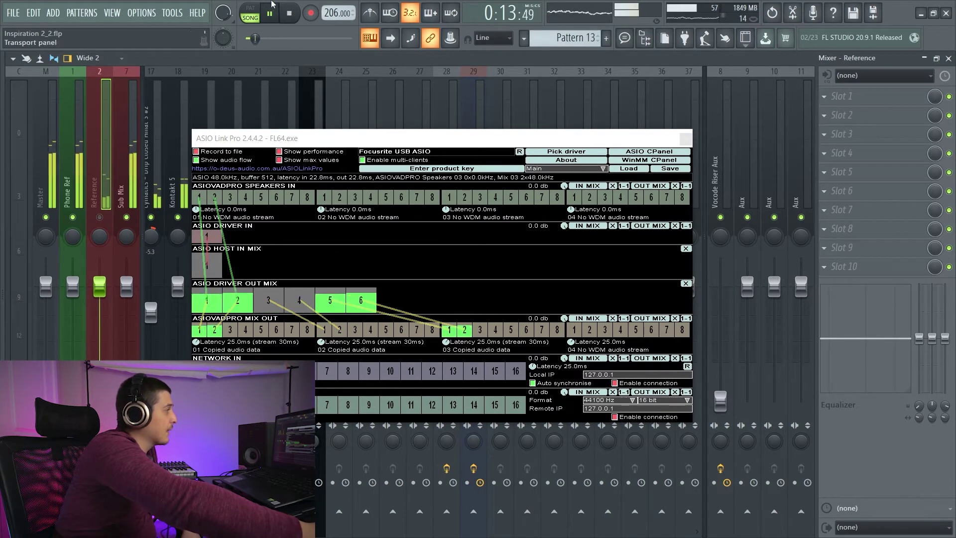
pyautogui.click(291, 14)
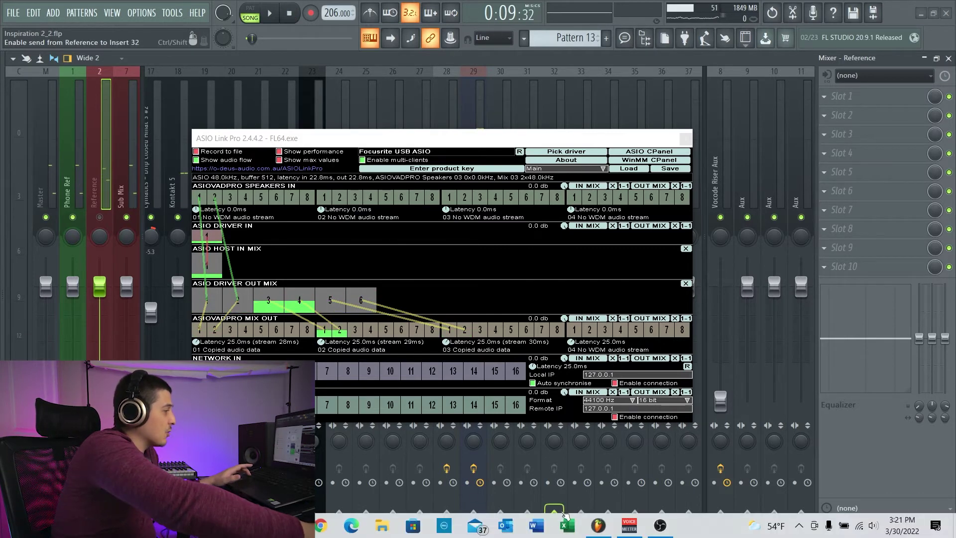
# Show ASIO Link Pro together with the Voicemeeter mixer and examine the routing of Driver Out Mix channels 5 and 6.
pyautogui.click(12, 527)
pyautogui.click(577, 526)
pyautogui.moveTo(340, 145); pyautogui.dragTo(531, 85)
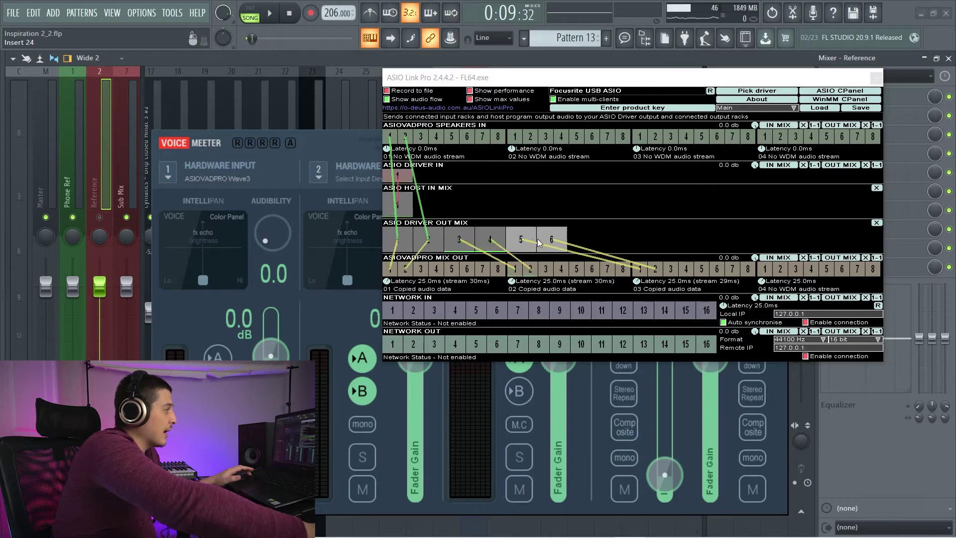
pyautogui.moveTo(490, 77); pyautogui.dragTo(477, 80)
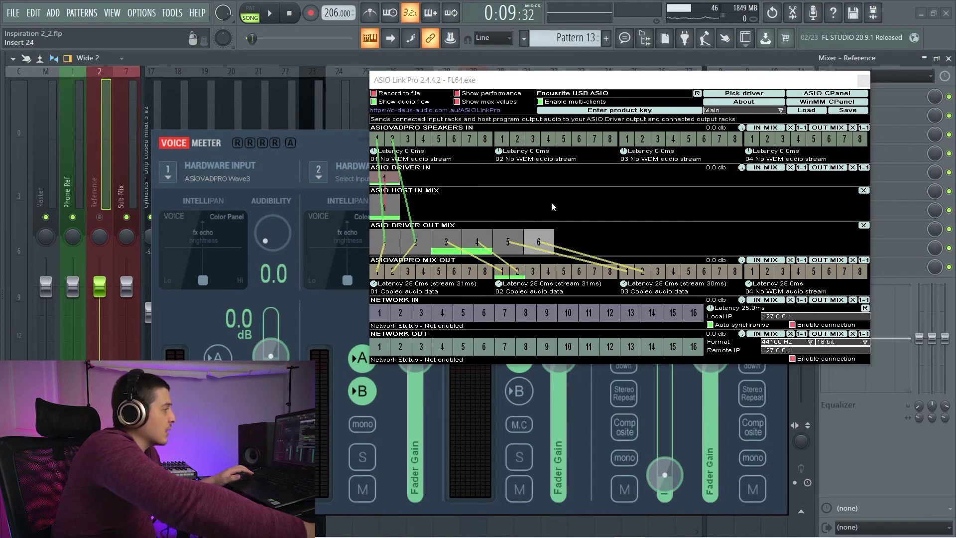
pyautogui.moveTo(764, 85); pyautogui.dragTo(671, 149)
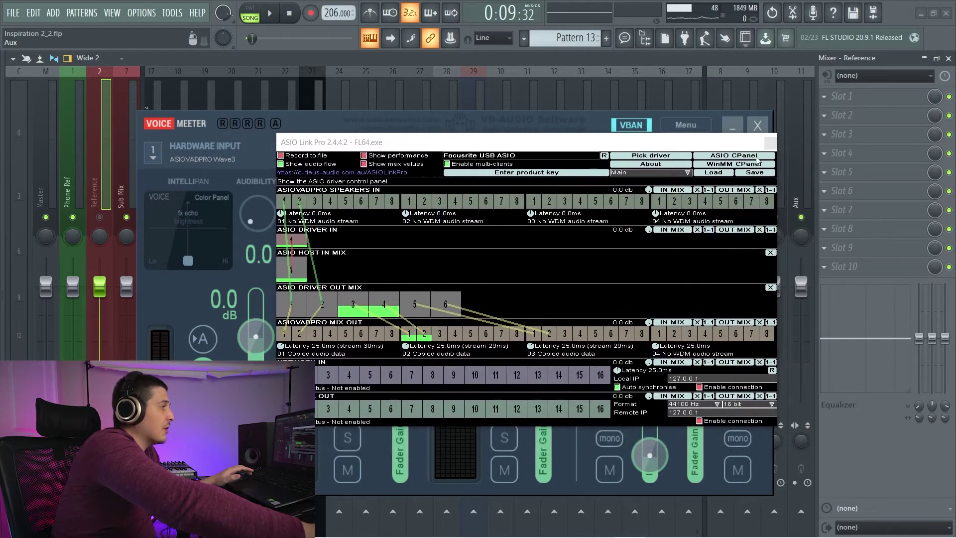
# Check the device list of Voicemeeter hardware input 1 and keep ASIOVADPRO Wave3 selected.
pyautogui.click(243, 197)
pyautogui.click(160, 155)
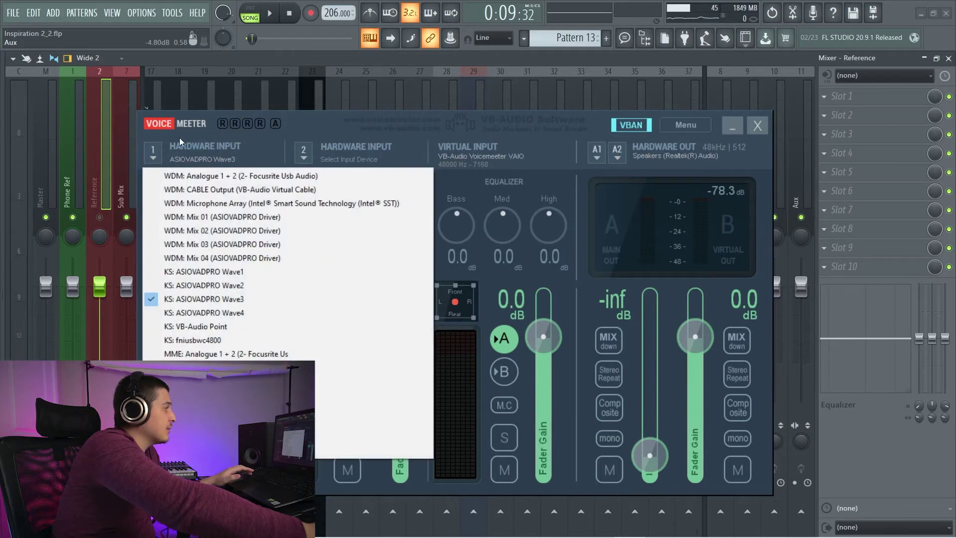
pyautogui.click(321, 133)
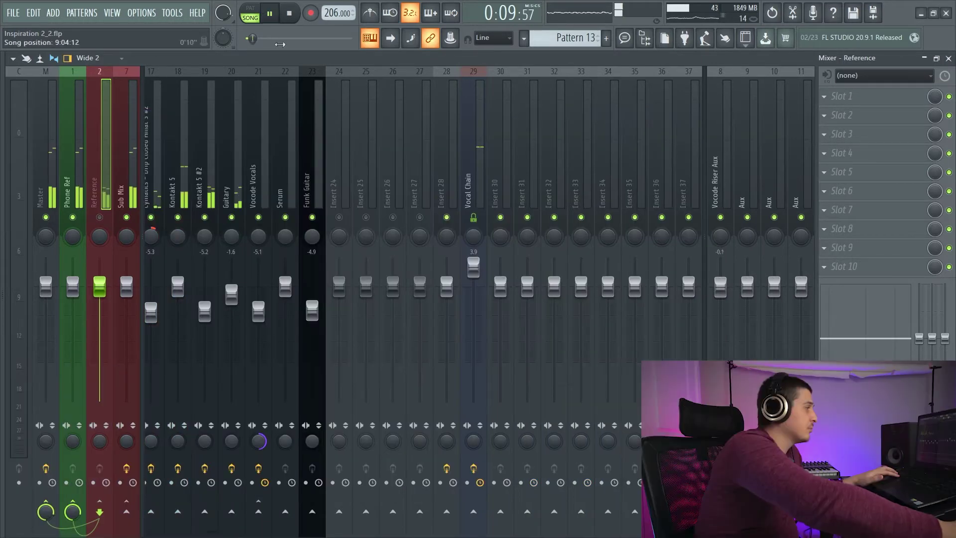
# Bring the Voicemeeter mixer back into view and recheck the hardware input 1 device and its bus B routing without changing them.
pyautogui.press('super')
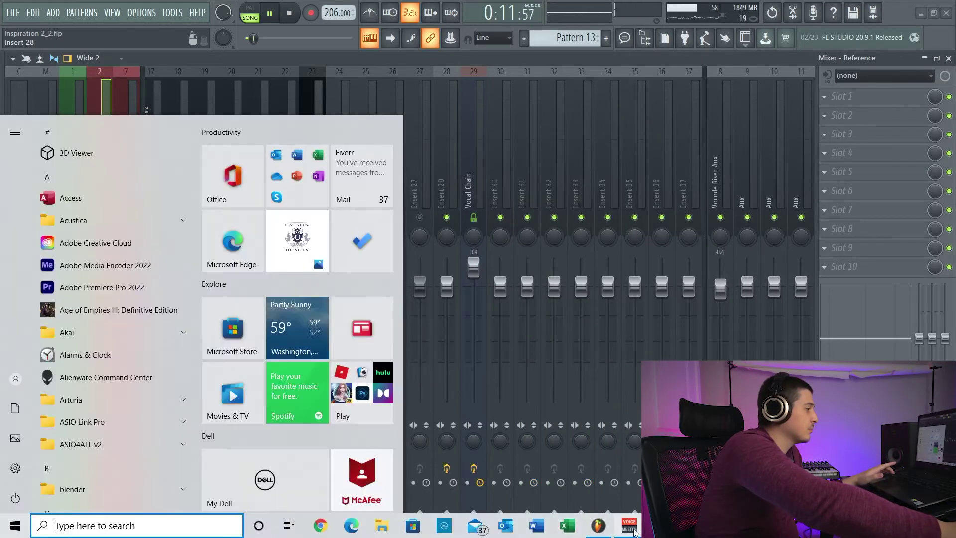
pyautogui.click(599, 525)
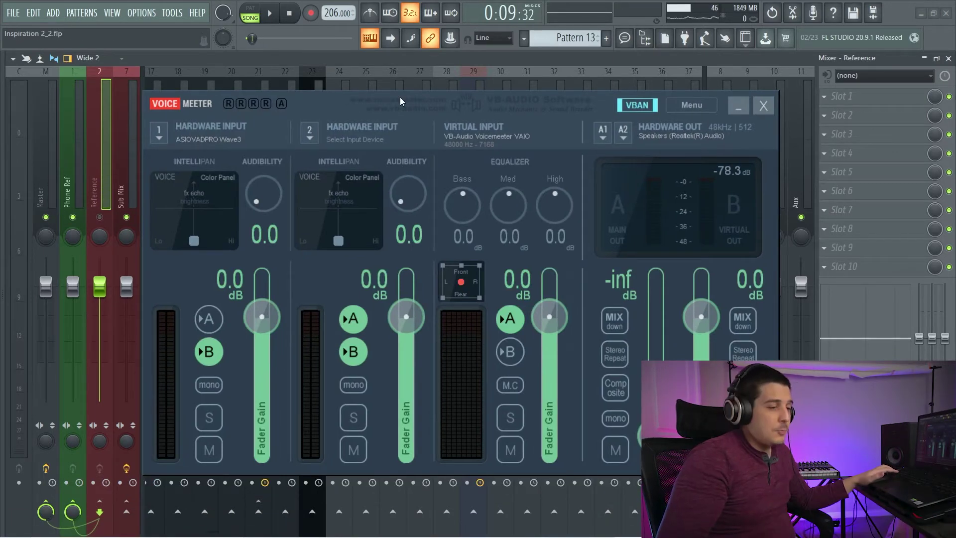
pyautogui.moveTo(399, 97); pyautogui.dragTo(456, 87)
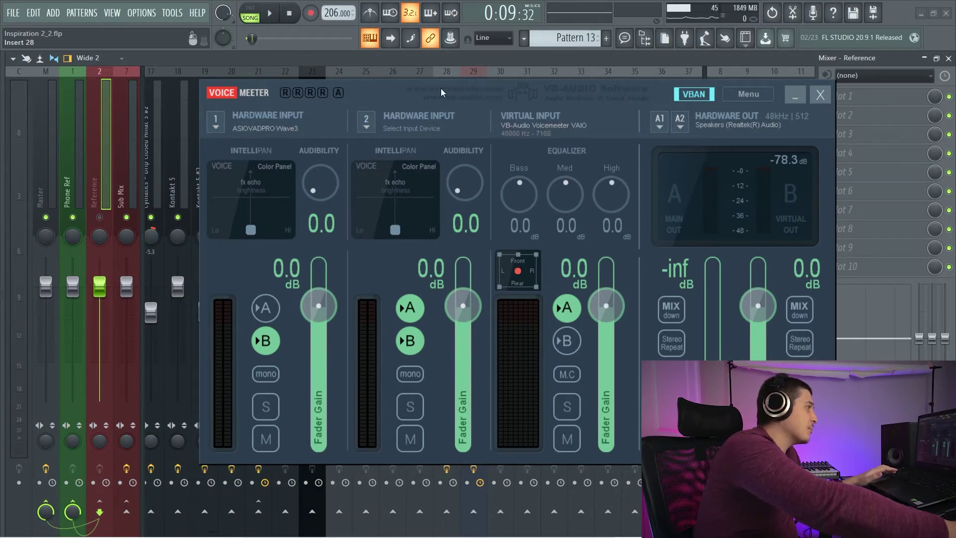
pyautogui.moveTo(440, 88); pyautogui.dragTo(397, 79)
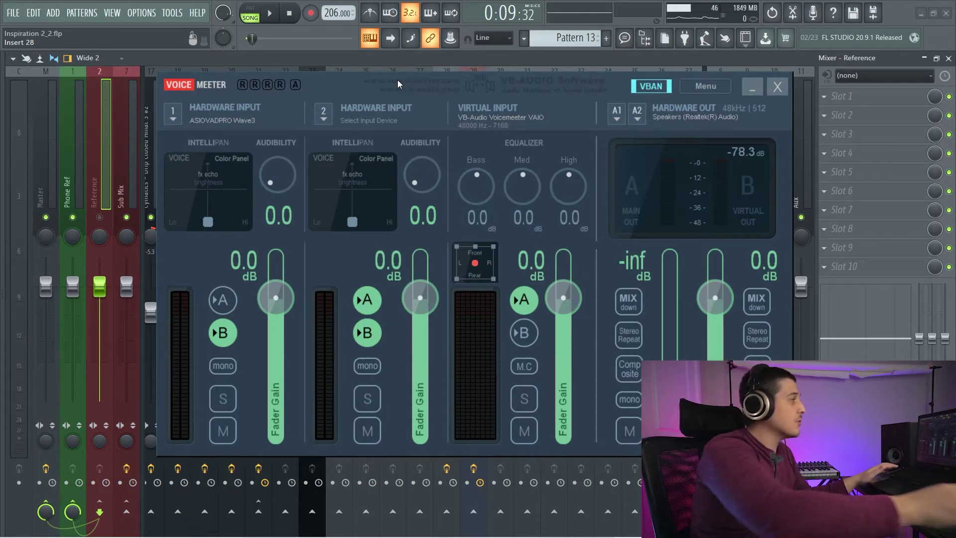
pyautogui.moveTo(397, 80); pyautogui.dragTo(375, 75)
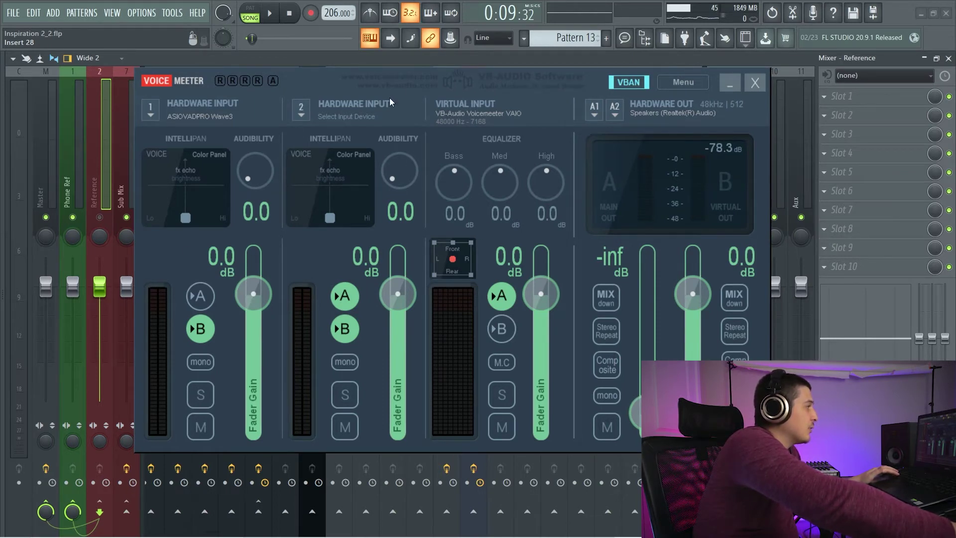
pyautogui.moveTo(391, 101); pyautogui.dragTo(372, 108)
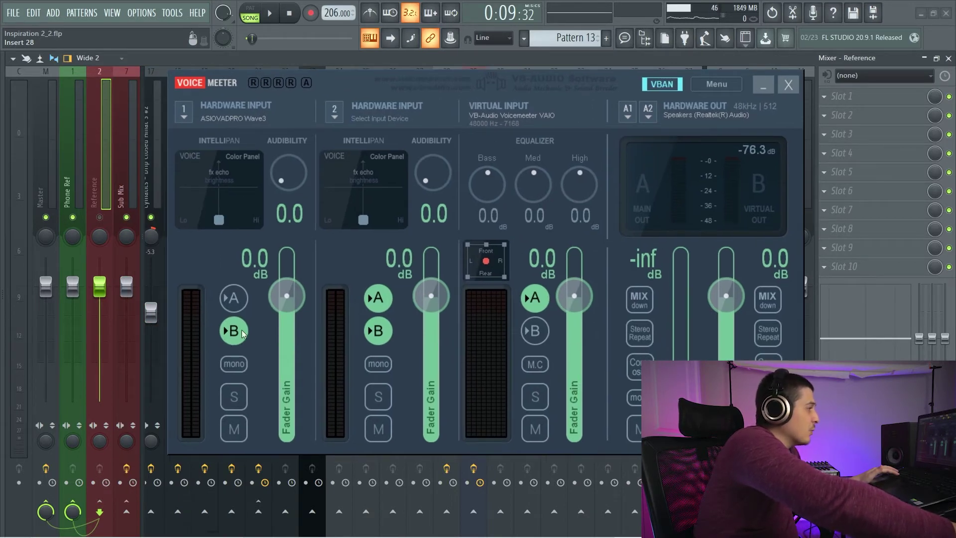
pyautogui.click(232, 98)
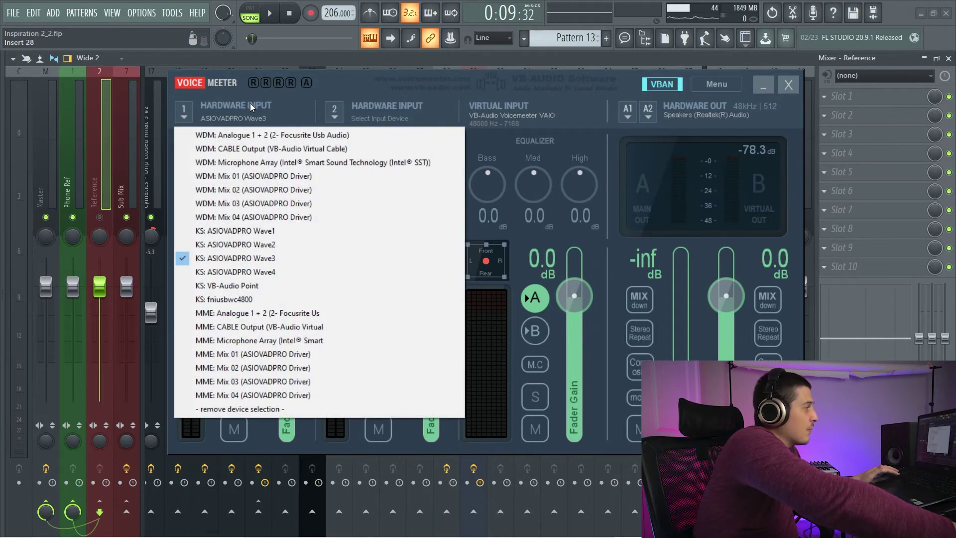
pyautogui.click(361, 76)
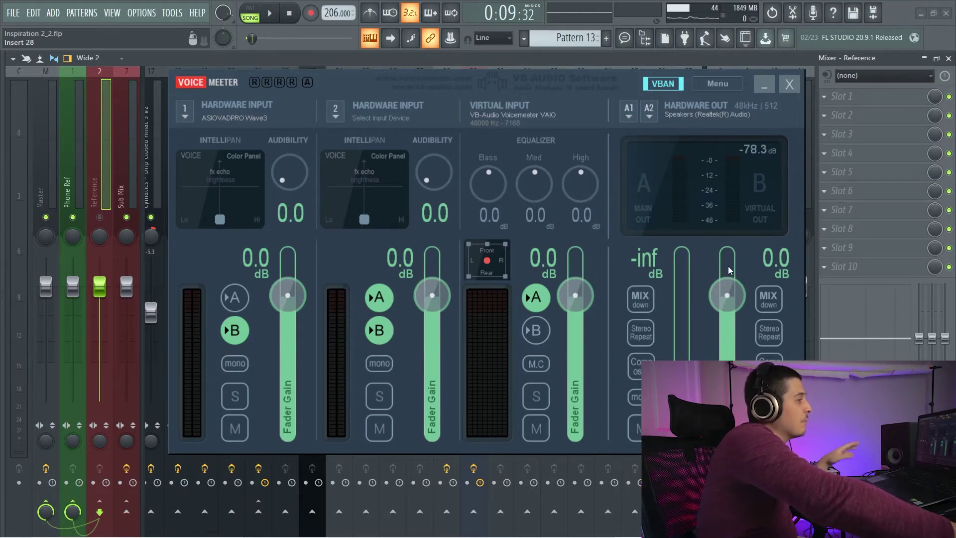
# Open Voicemeeter's VBAN network configuration and check the source buses of the outgoing streams, leaving them as they are.
pyautogui.moveTo(577, 84); pyautogui.dragTo(556, 106)
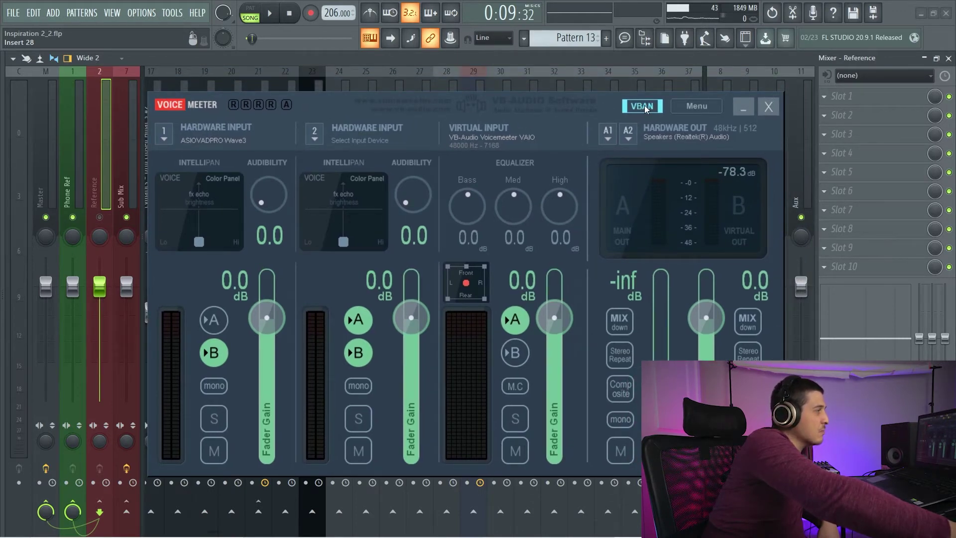
pyautogui.click(642, 106)
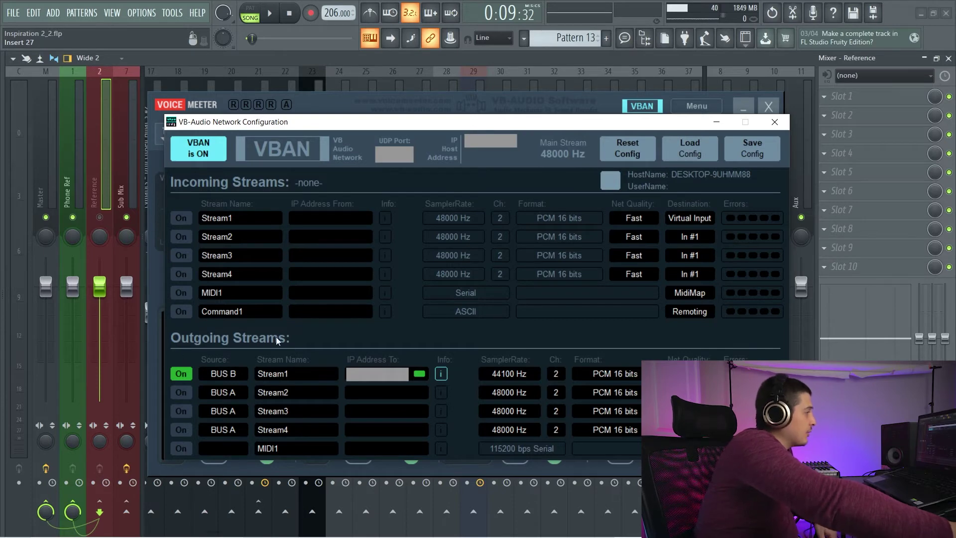
pyautogui.click(233, 393)
pyautogui.click(212, 358)
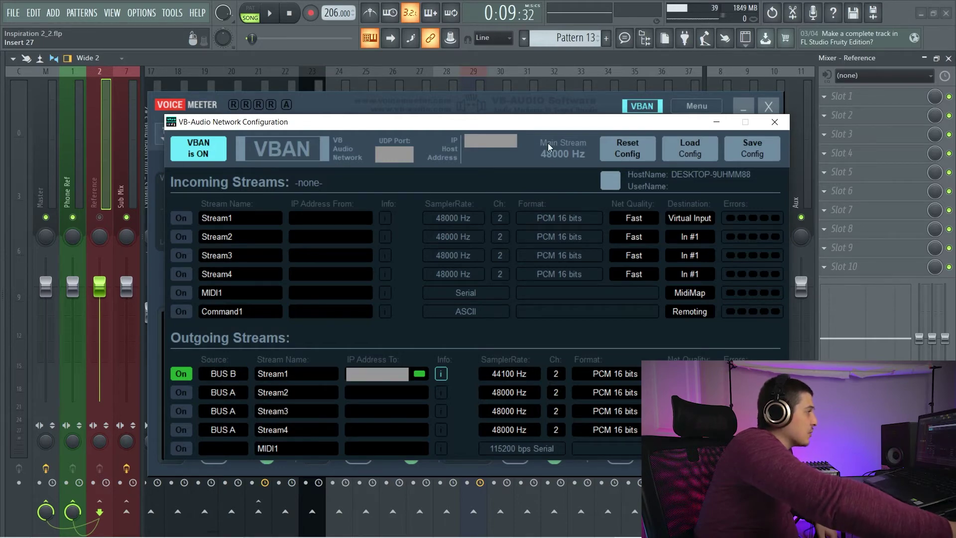
# Examine the stream name, destination IP address and sample rate settings of outgoing Stream1 in the VBAN configuration.
pyautogui.moveTo(614, 126); pyautogui.dragTo(645, 135)
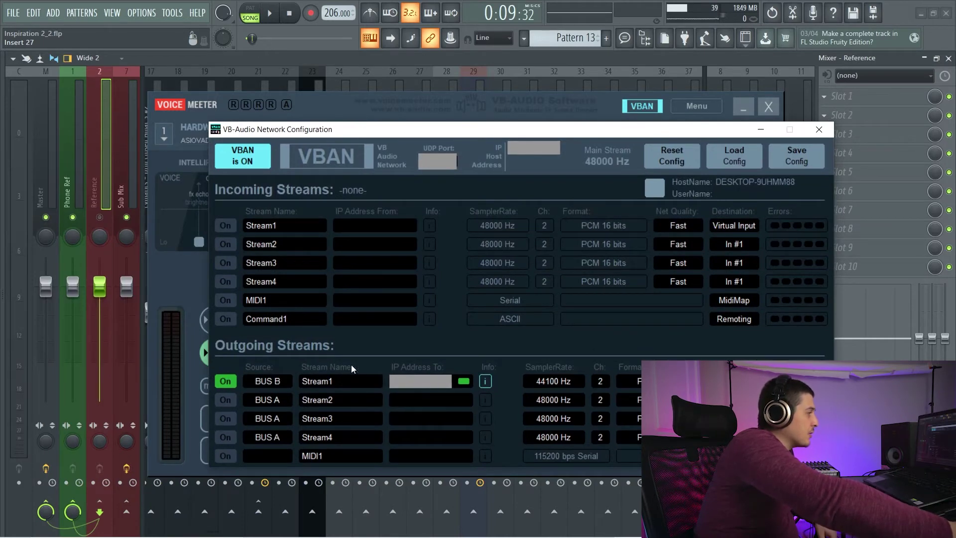
pyautogui.moveTo(378, 129); pyautogui.dragTo(345, 95)
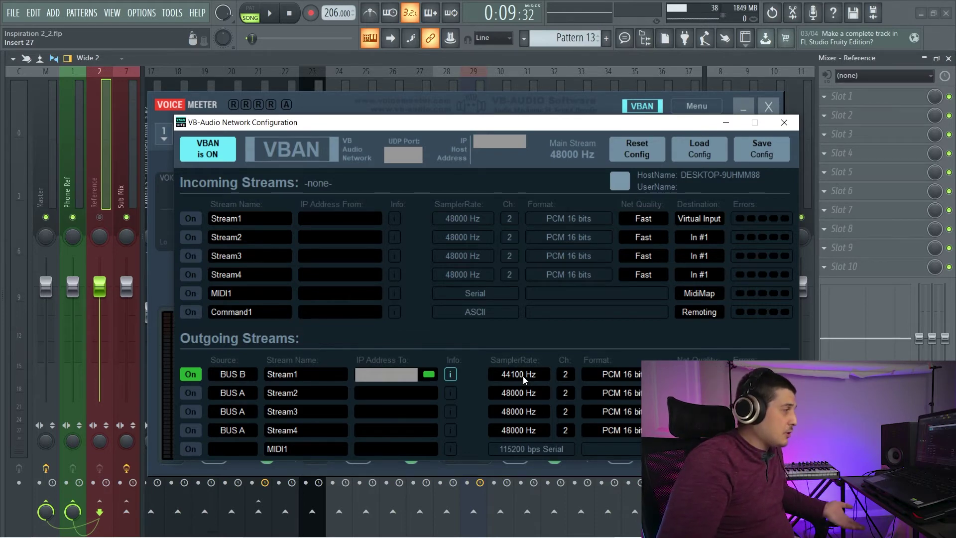
pyautogui.moveTo(435, 126); pyautogui.dragTo(450, 110)
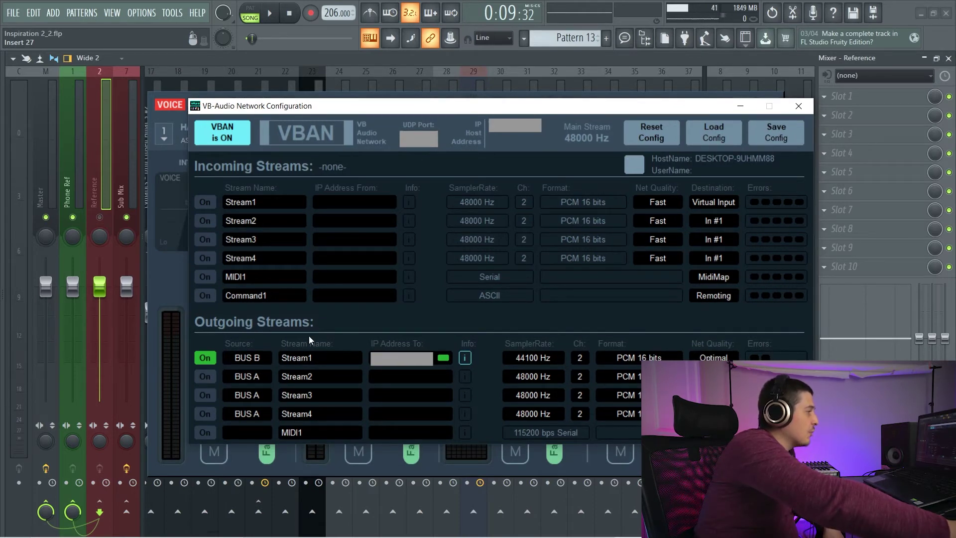
pyautogui.moveTo(360, 103); pyautogui.dragTo(352, 112)
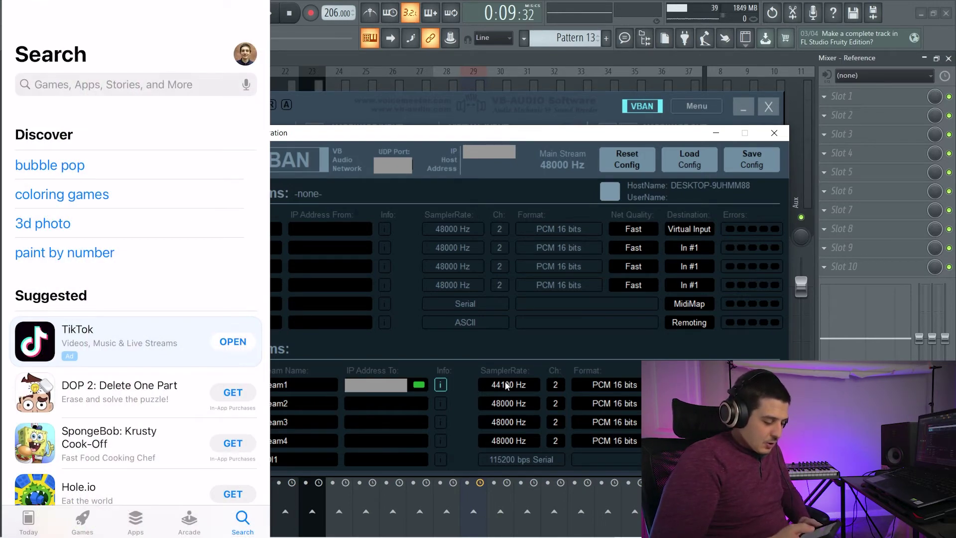
# Search the phone's App Store for "vban" and open the VBAN Receptor Lite listing.
pyautogui.write('vban')
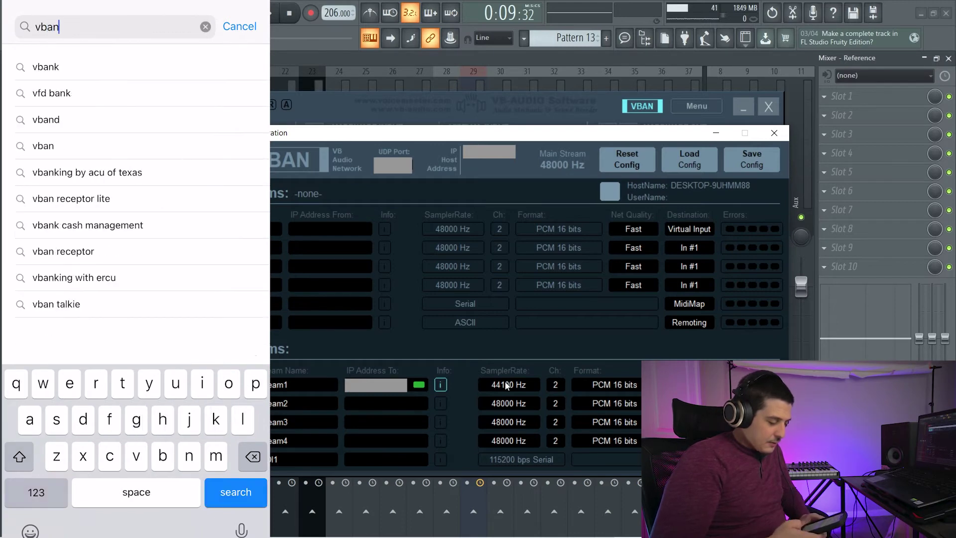
pyautogui.press('Return')
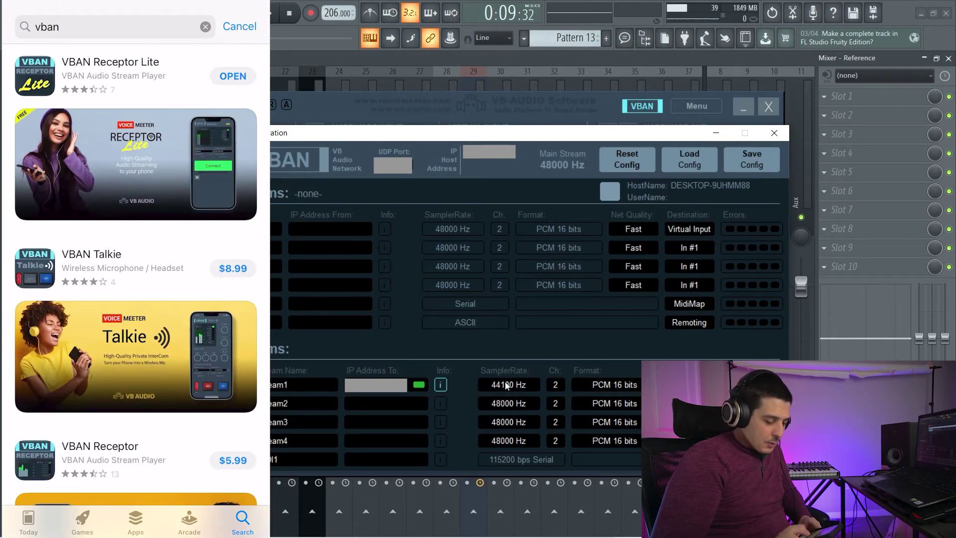
pyautogui.scroll(2, 135, 299)
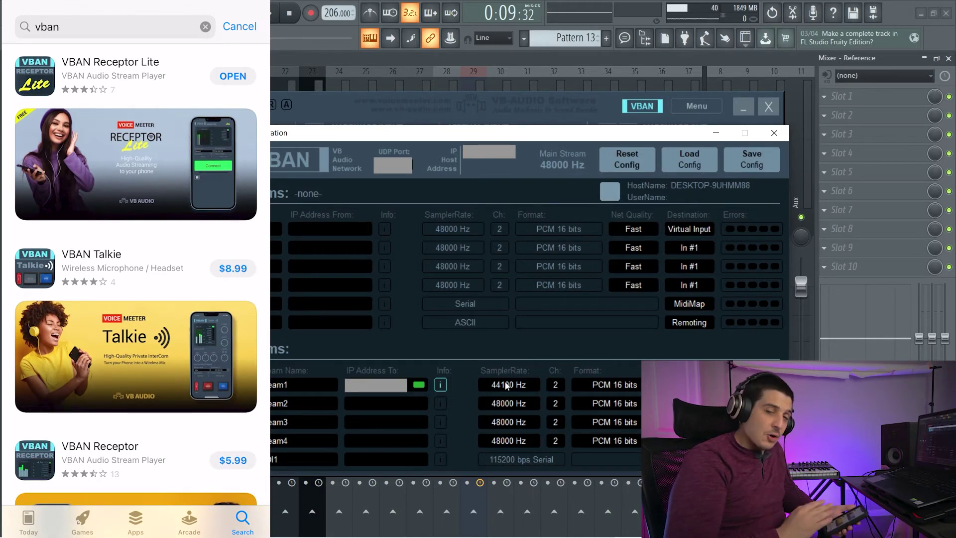
pyautogui.hscroll(1, 131, 264)
pyautogui.click(104, 62)
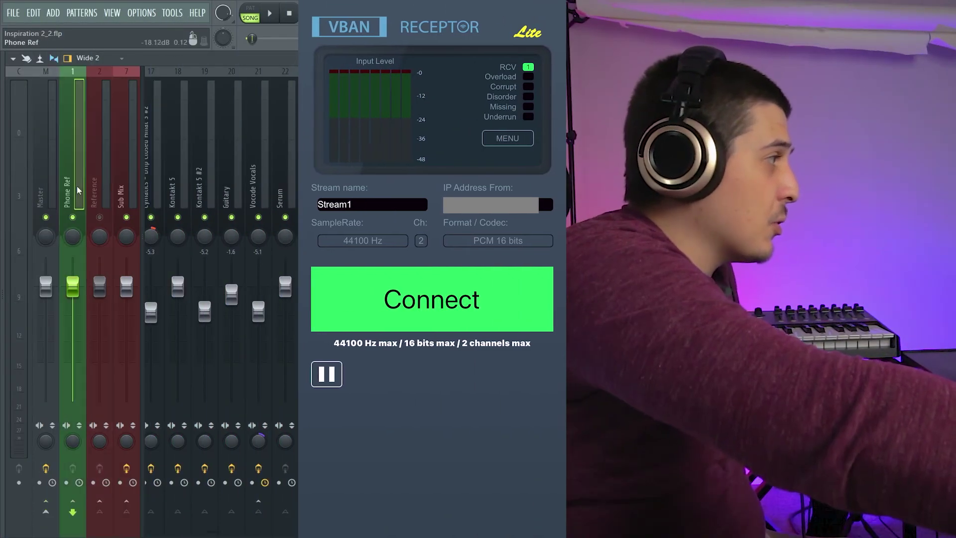
# Mute the Master track, play the song to test the Phone Ref stream on the phone, and stop playback.
pyautogui.click(46, 217)
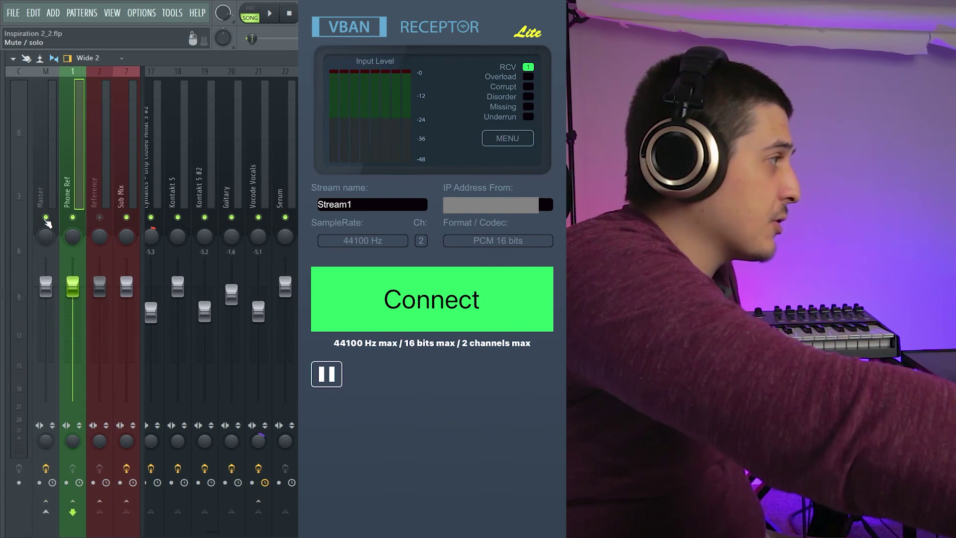
pyautogui.click(273, 15)
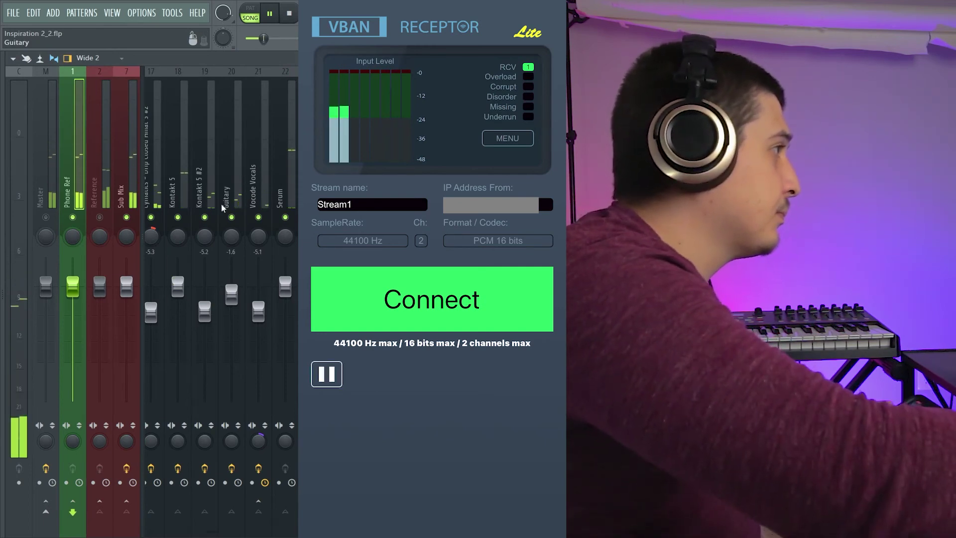
pyautogui.press('space')
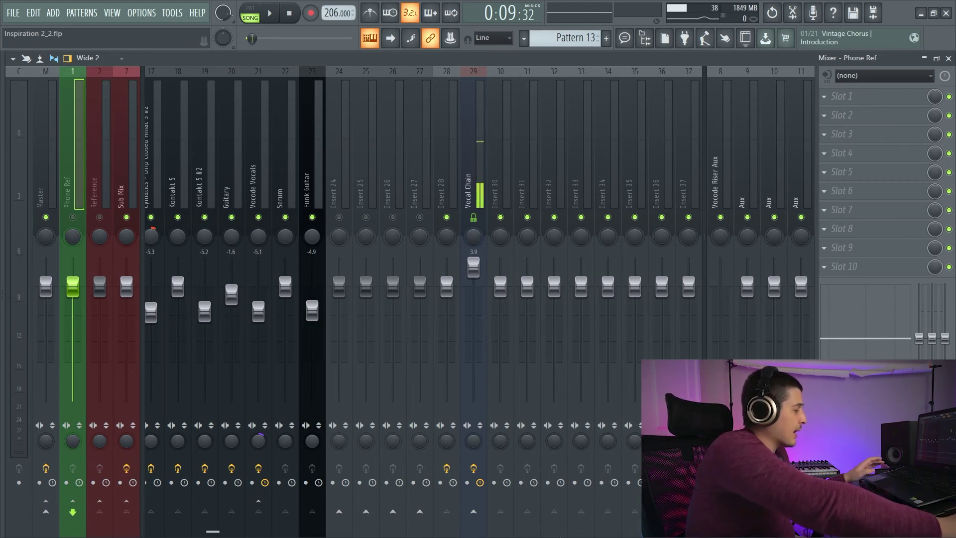
# Switch to Voicemeeter and turn VBAN off in its network configuration.
pyautogui.click(567, 535)
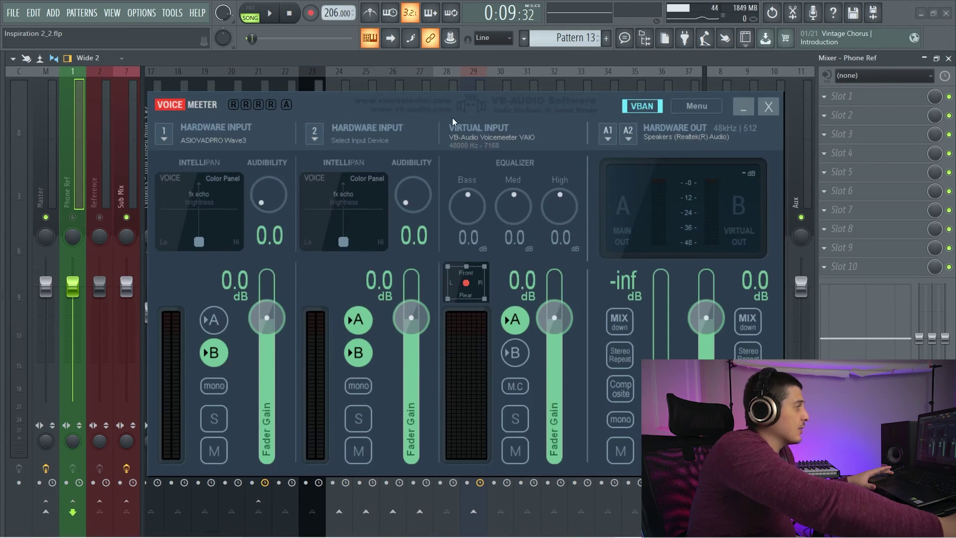
pyautogui.moveTo(453, 118); pyautogui.dragTo(458, 78)
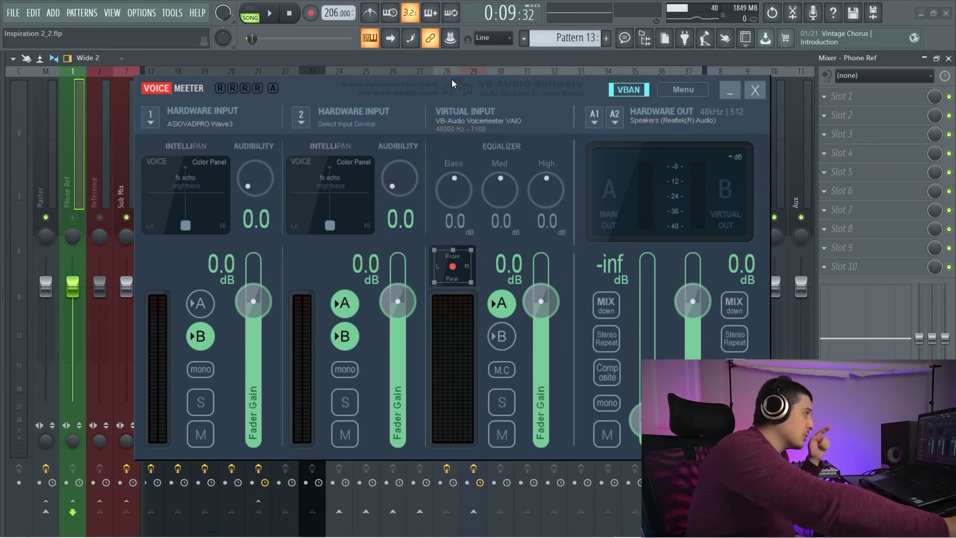
pyautogui.moveTo(452, 79); pyautogui.dragTo(446, 88)
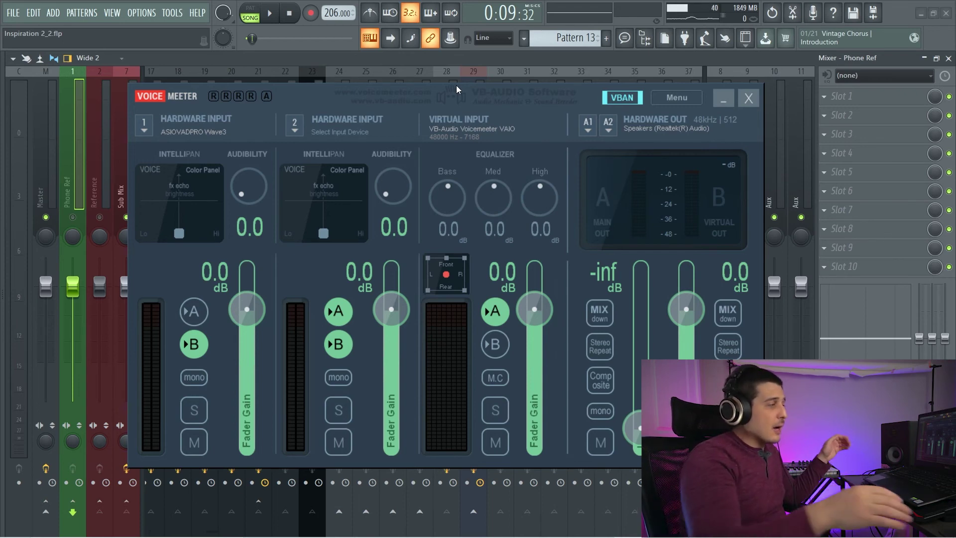
pyautogui.moveTo(453, 88); pyautogui.dragTo(405, 89)
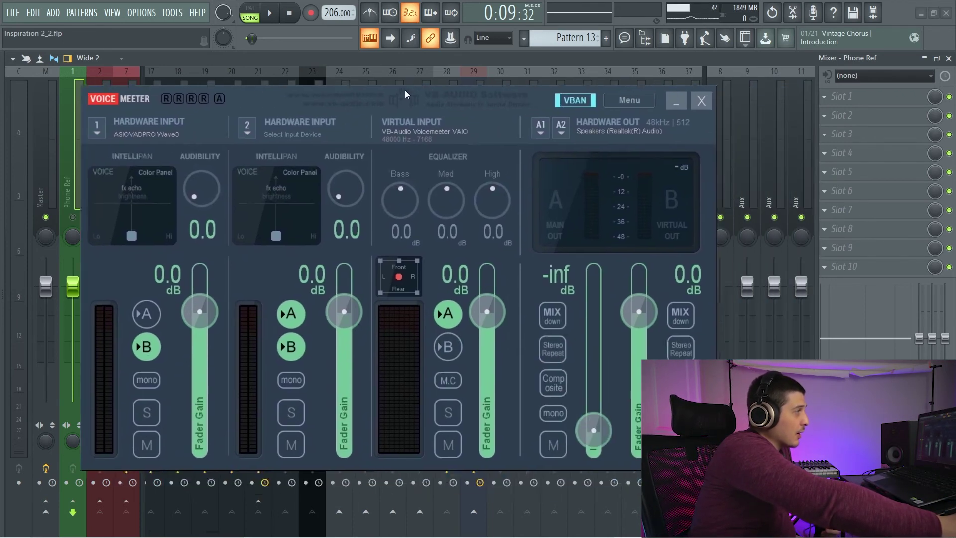
pyautogui.moveTo(501, 92); pyautogui.dragTo(546, 91)
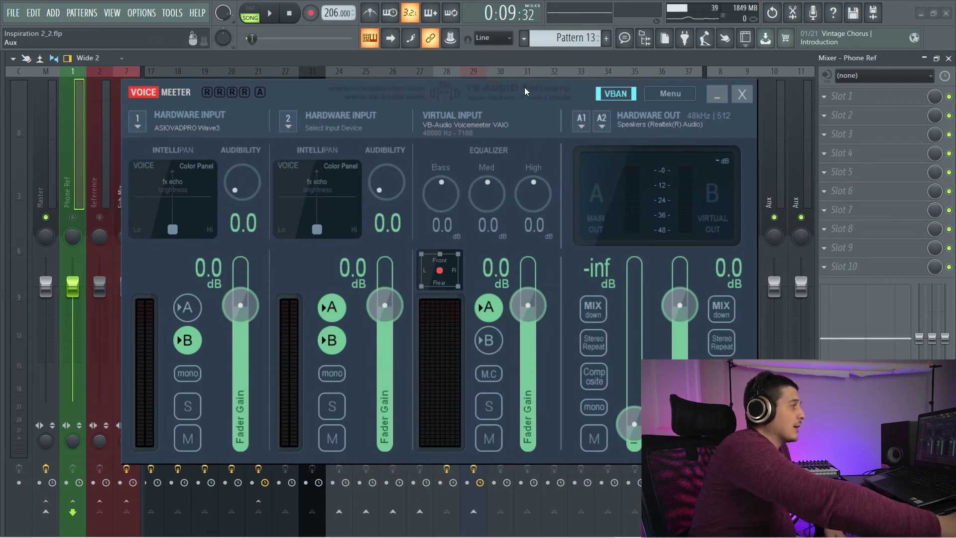
pyautogui.moveTo(525, 88); pyautogui.dragTo(526, 85)
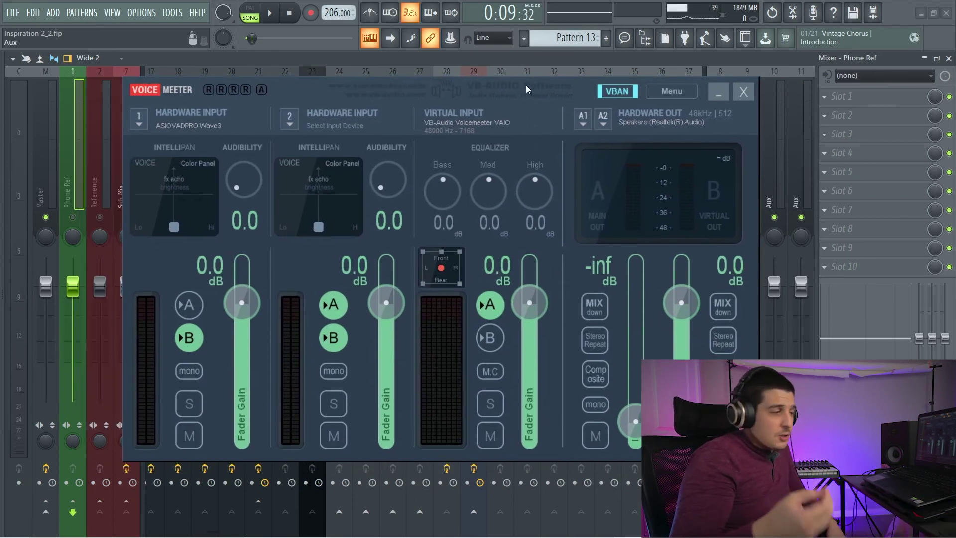
pyautogui.click(616, 93)
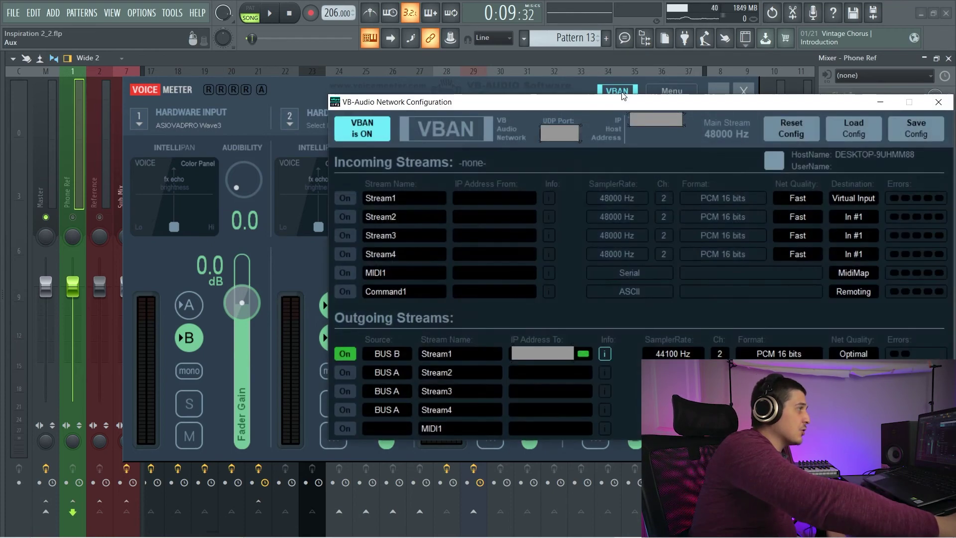
pyautogui.moveTo(623, 96); pyautogui.dragTo(496, 99)
pyautogui.click(220, 129)
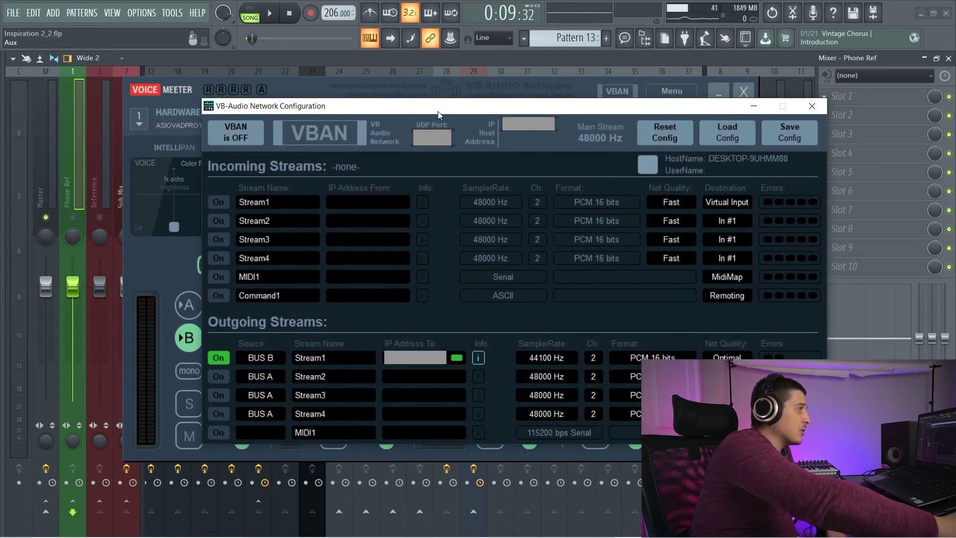
pyautogui.moveTo(438, 112); pyautogui.dragTo(412, 108)
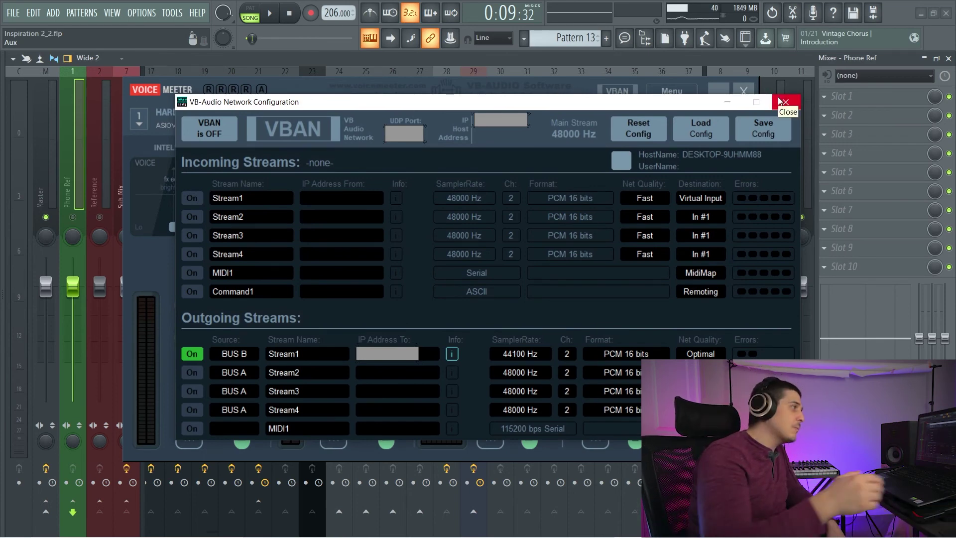
# Close the VBAN network configuration and the Voicemeeter mixer to return to the FL Studio mixer.
pyautogui.moveTo(508, 98); pyautogui.dragTo(493, 101)
pyautogui.click(717, 106)
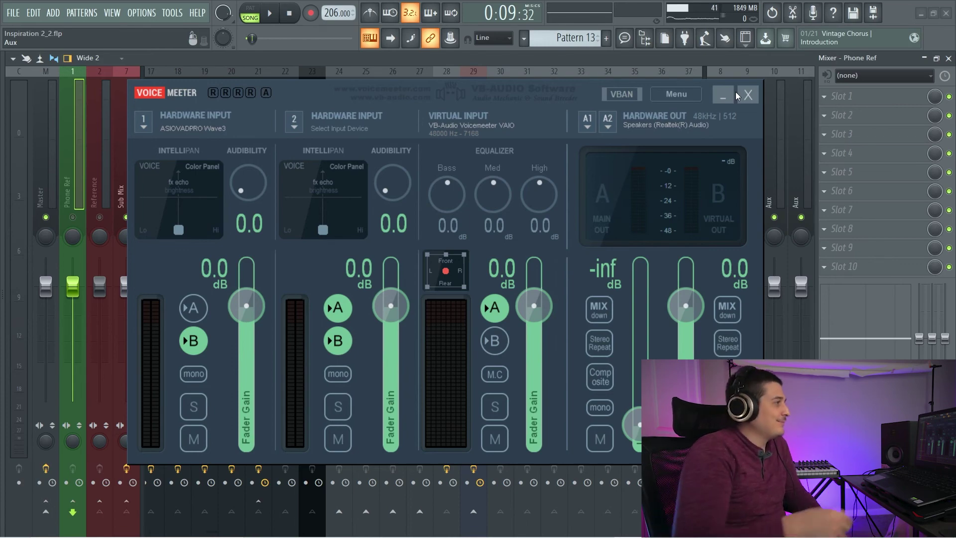
pyautogui.click(742, 94)
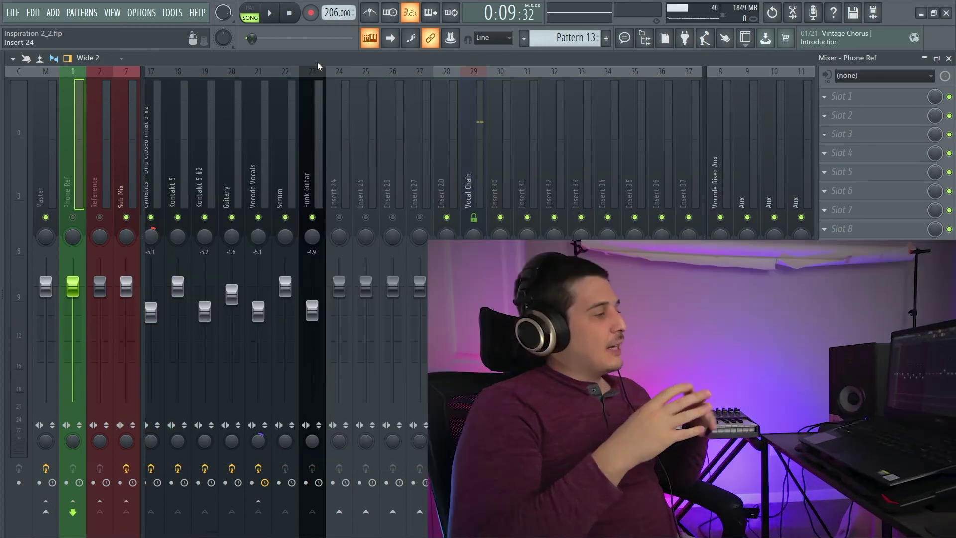